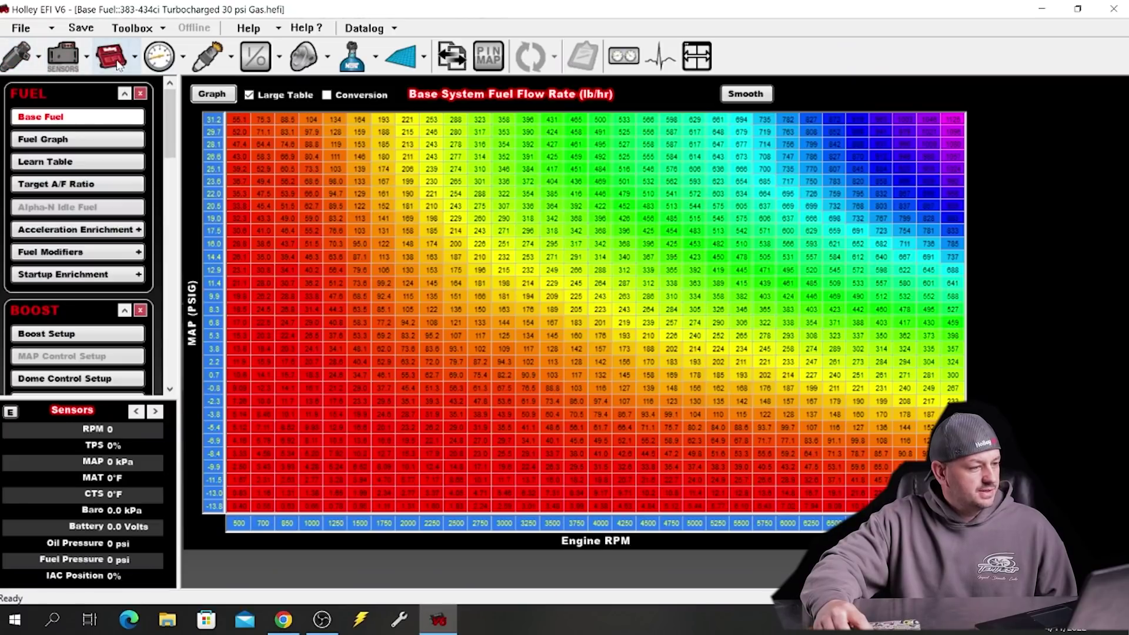
Show the Ignition Parameters, then review the ECU Pin Map with rev limiter pins A10 and A27
{"action": "left_click", "coordinate": [111, 59]}
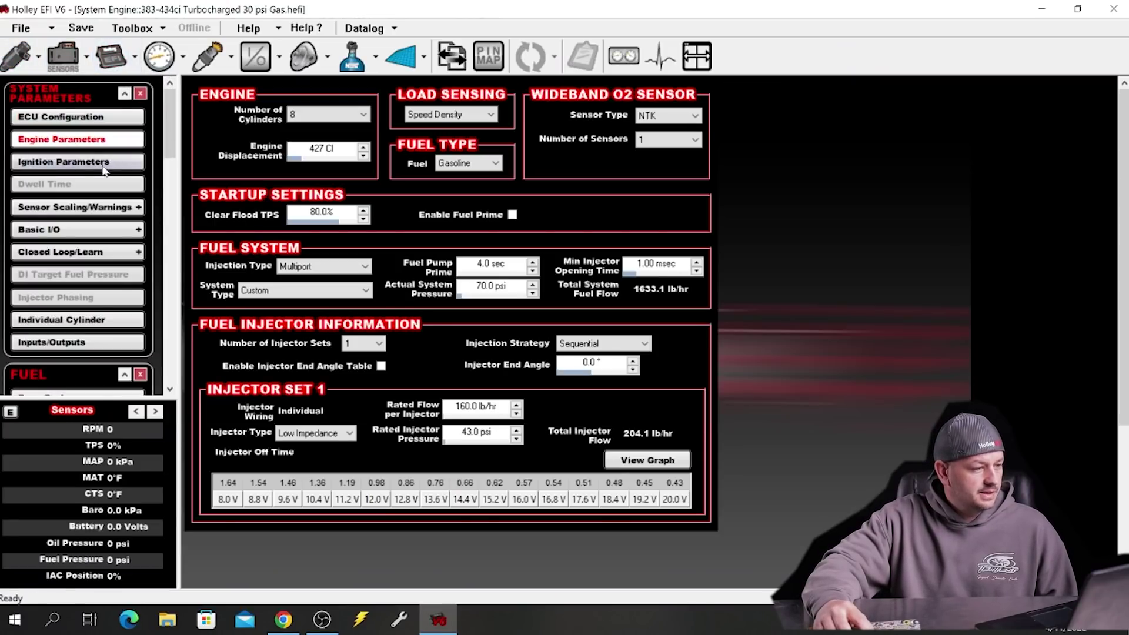
{"action": "left_click", "coordinate": [111, 170]}
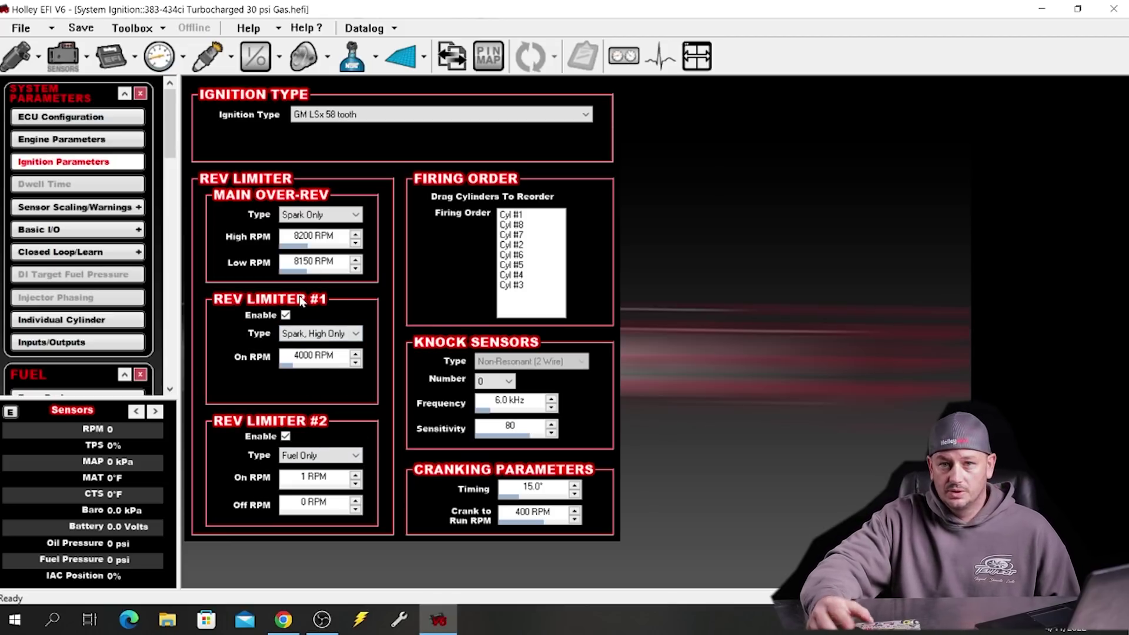
{"action": "left_click", "coordinate": [489, 58]}
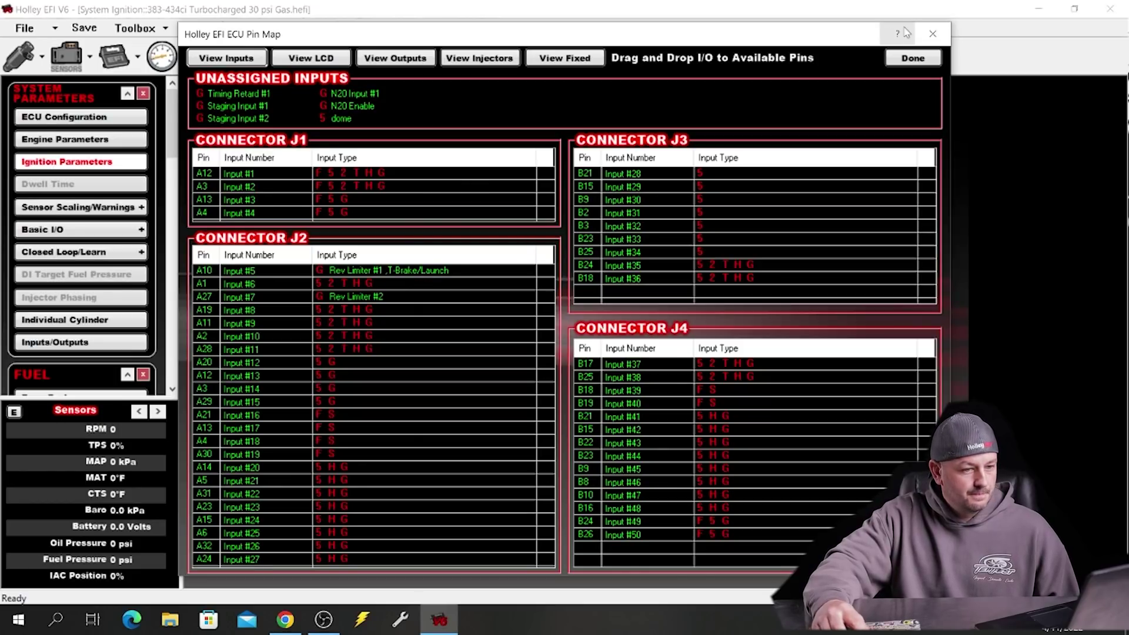
{"action": "left_click", "coordinate": [930, 35]}
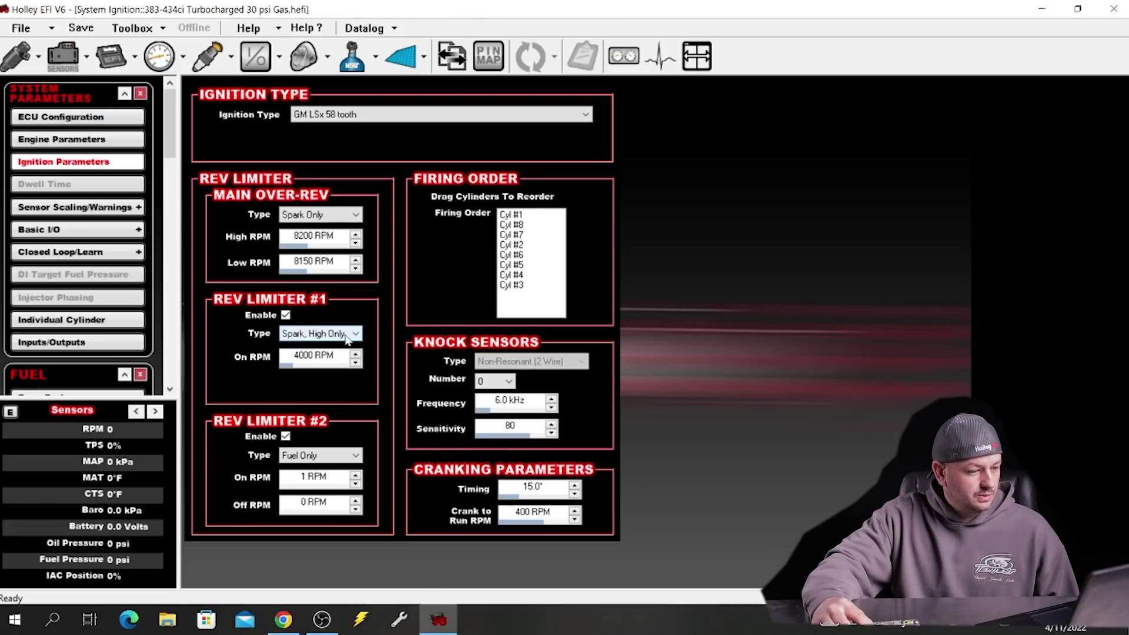
{"action": "left_click", "coordinate": [347, 339]}
Raise Rev Limiter #1 On RPM to 4300, keeping the Spark, High Only type
{"action": "left_click", "coordinate": [317, 345]}
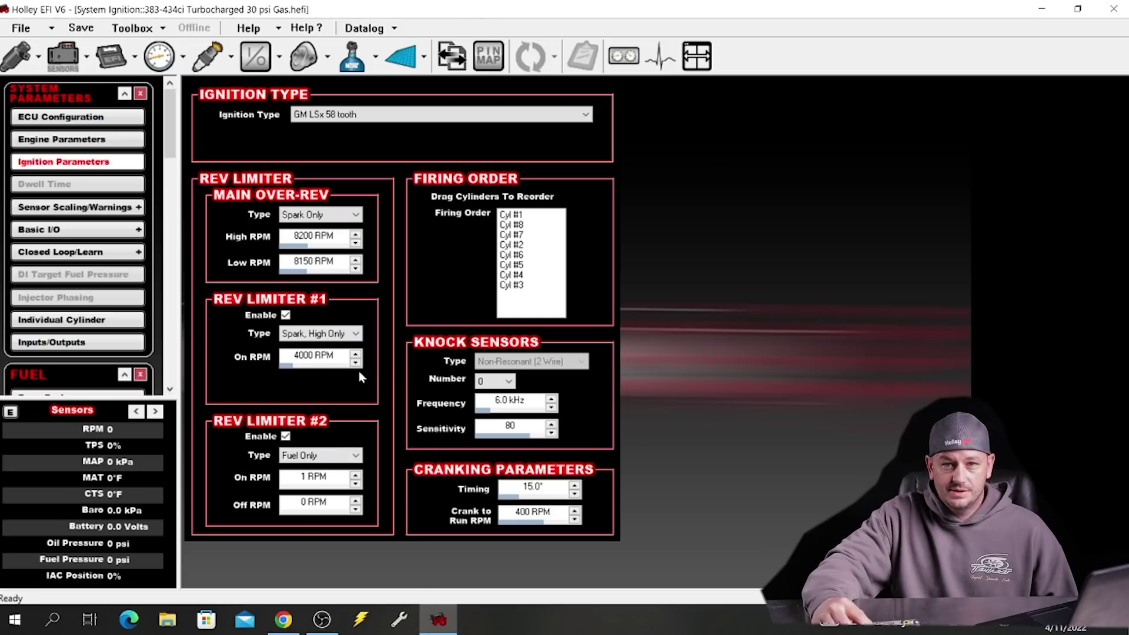
{"action": "left_click", "coordinate": [307, 361]}
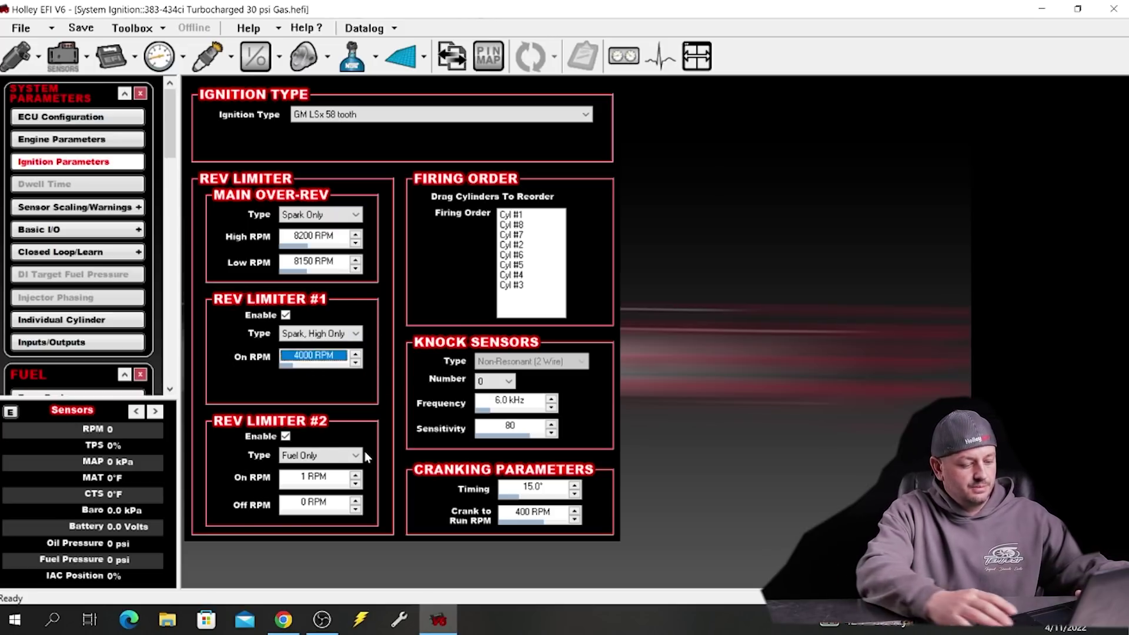
{"action": "type", "text": "38"}
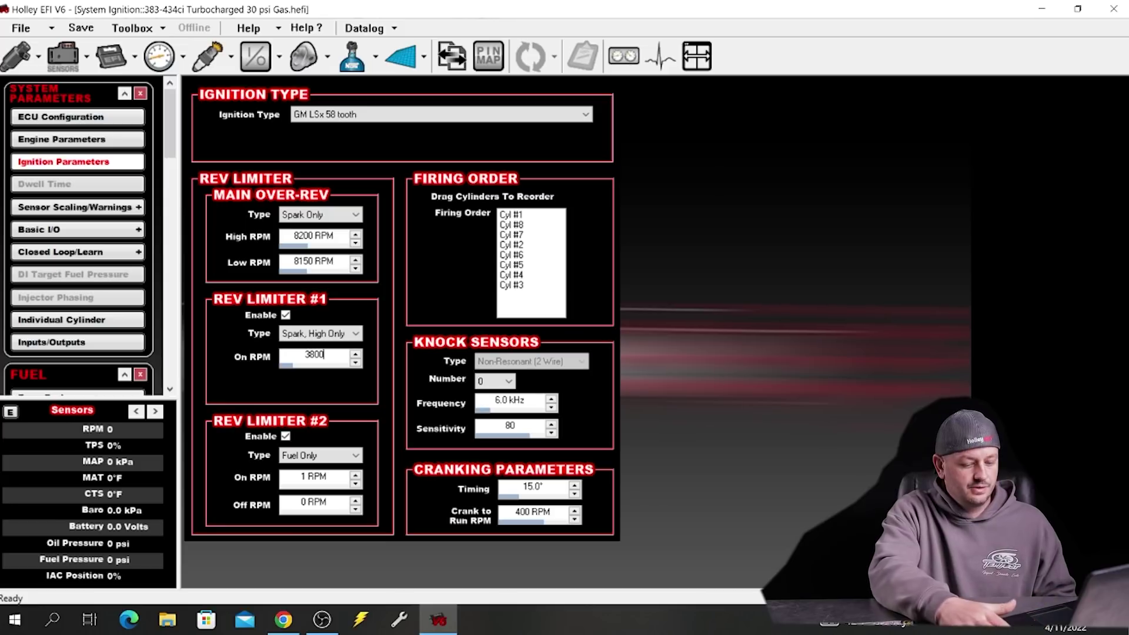
{"action": "type", "text": "00"}
{"action": "key", "text": "Return"}
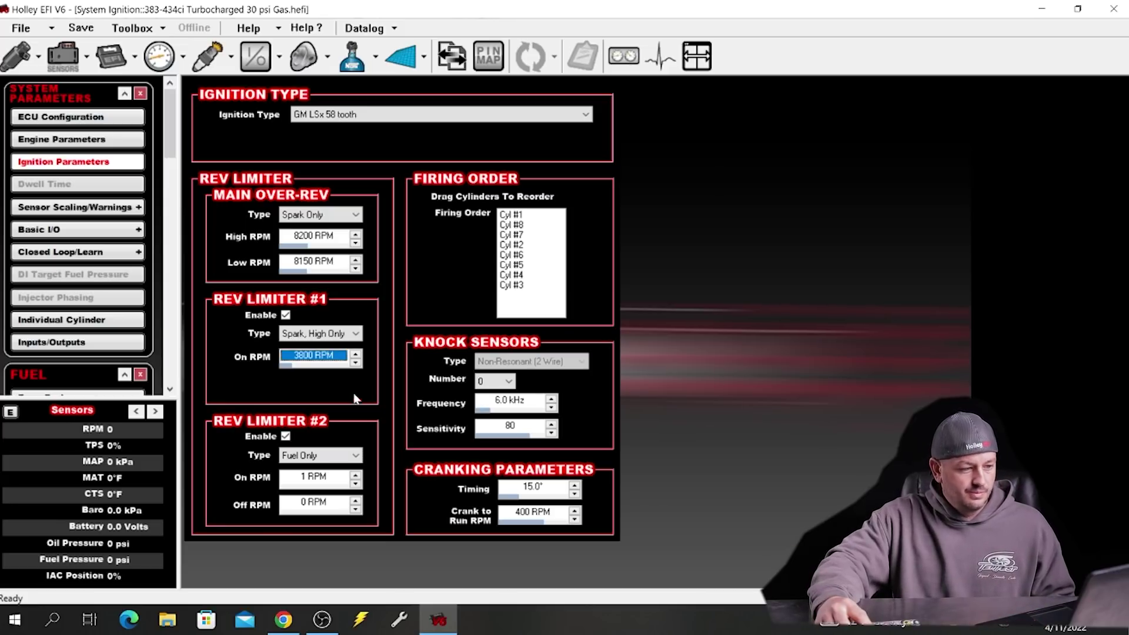
{"action": "key", "text": "BackSpace"}
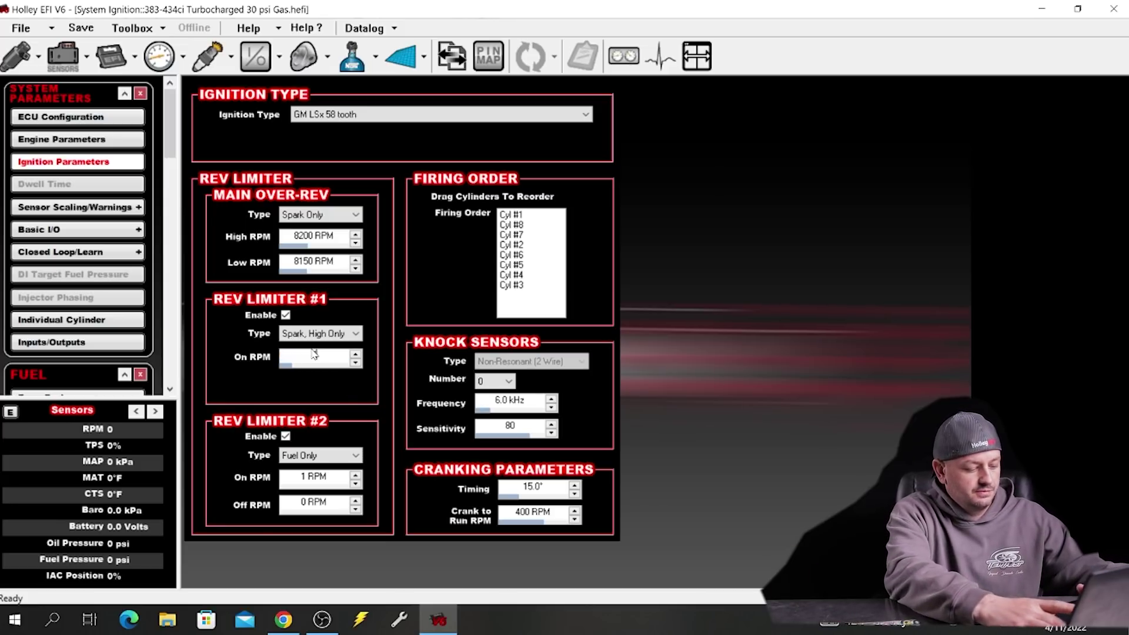
{"action": "key", "text": "Return"}
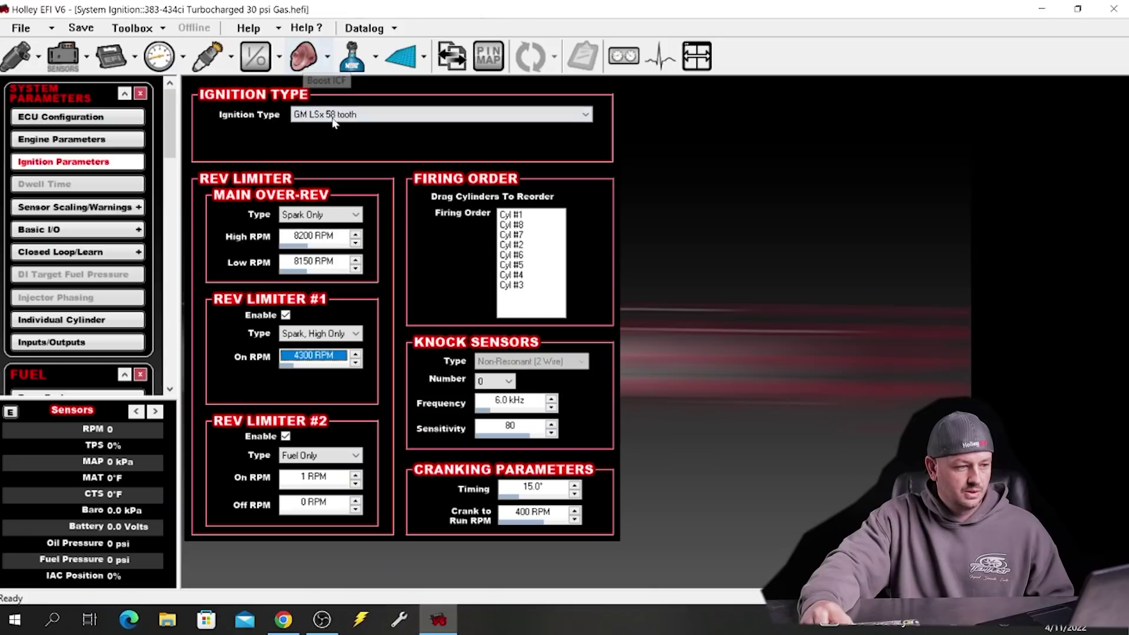
Set the Boost setup Launch Target to 9.0 psig
{"action": "left_click", "coordinate": [304, 58]}
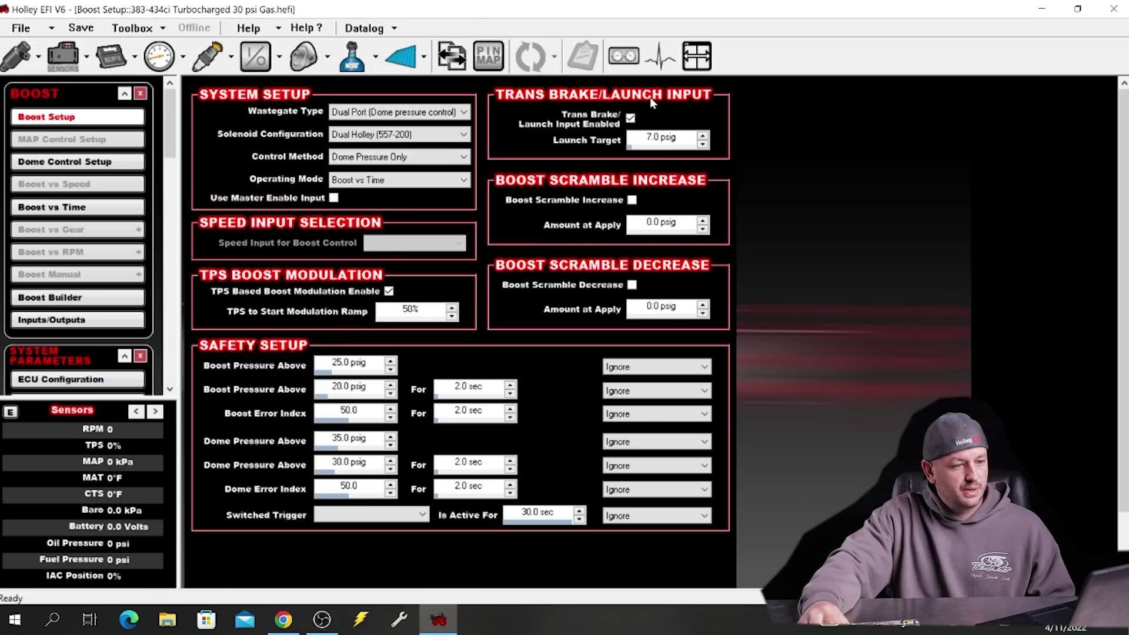
{"action": "left_click", "coordinate": [654, 140]}
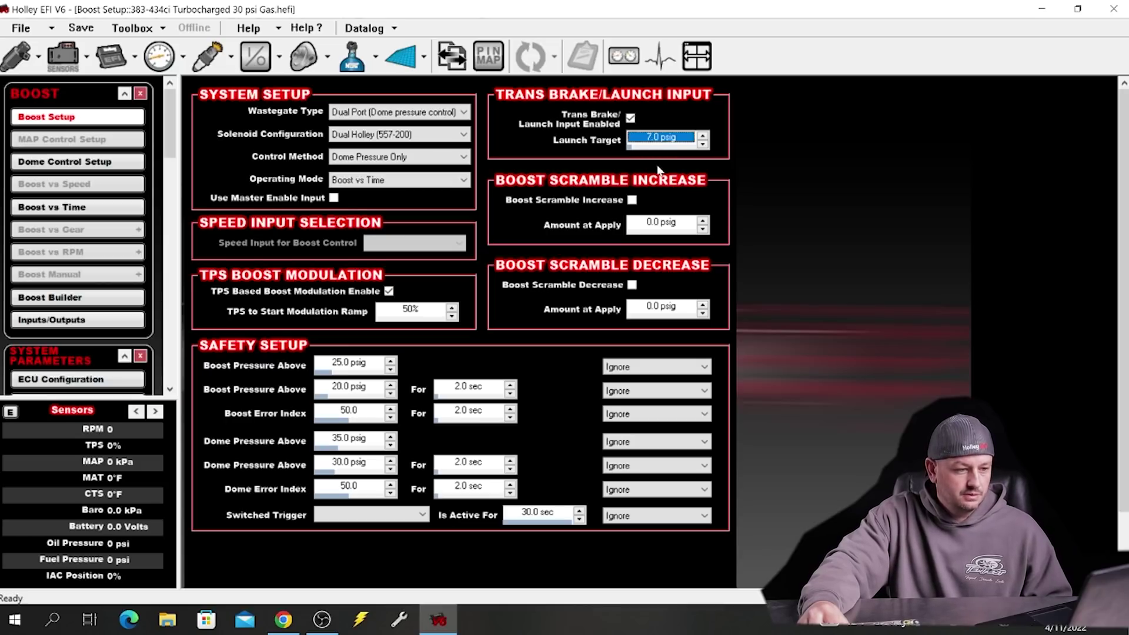
{"action": "type", "text": "9"}
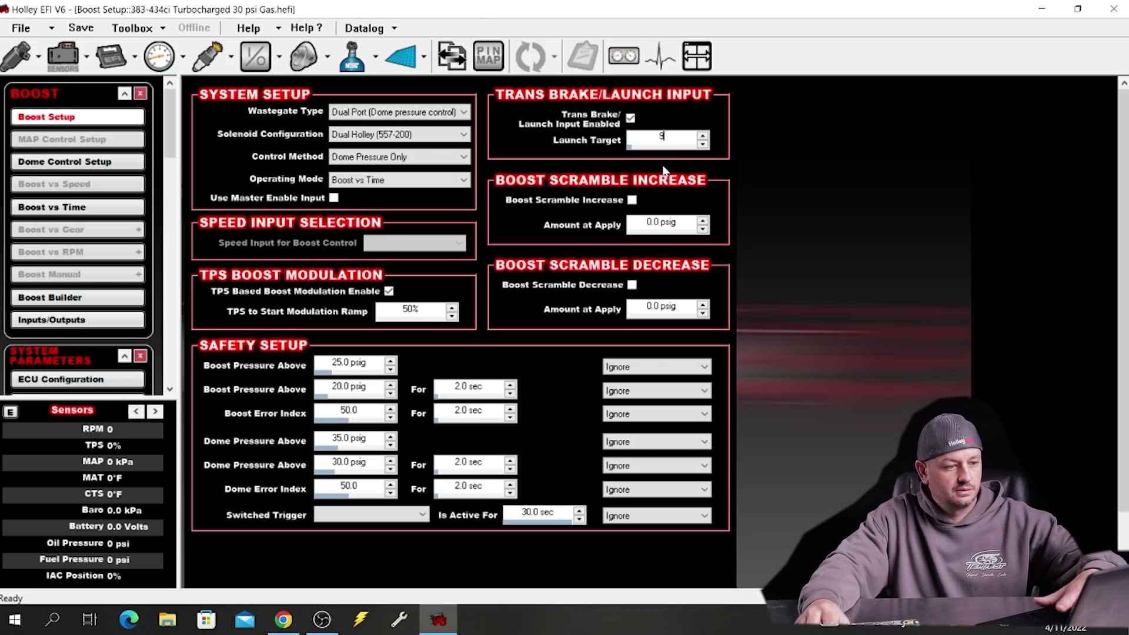
{"action": "key", "text": "Return"}
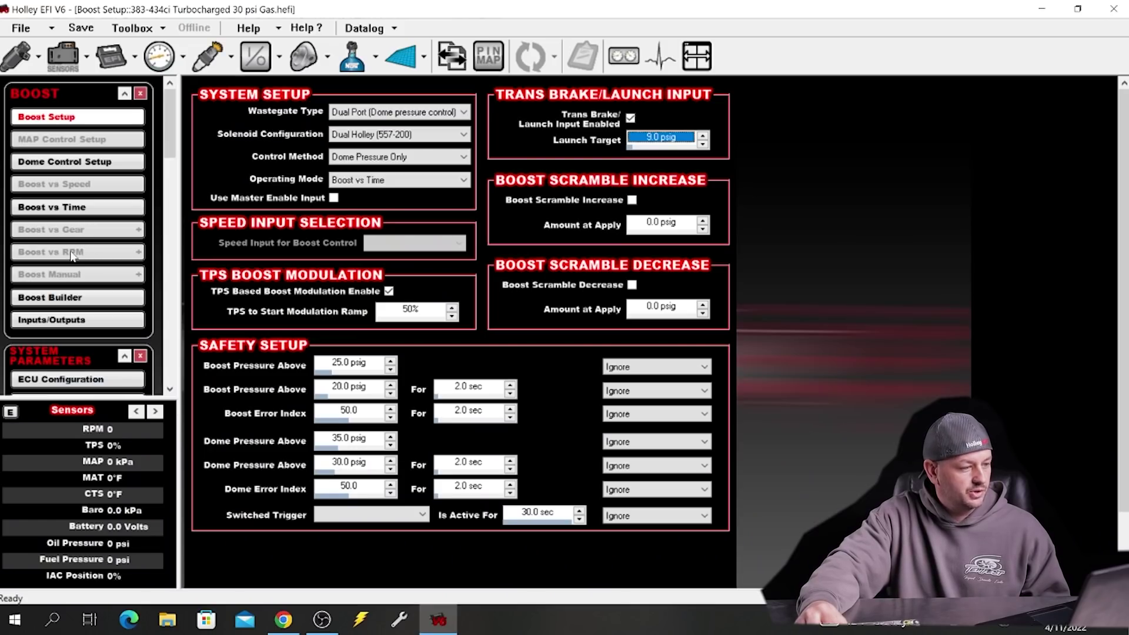
{"action": "left_click", "coordinate": [45, 209]}
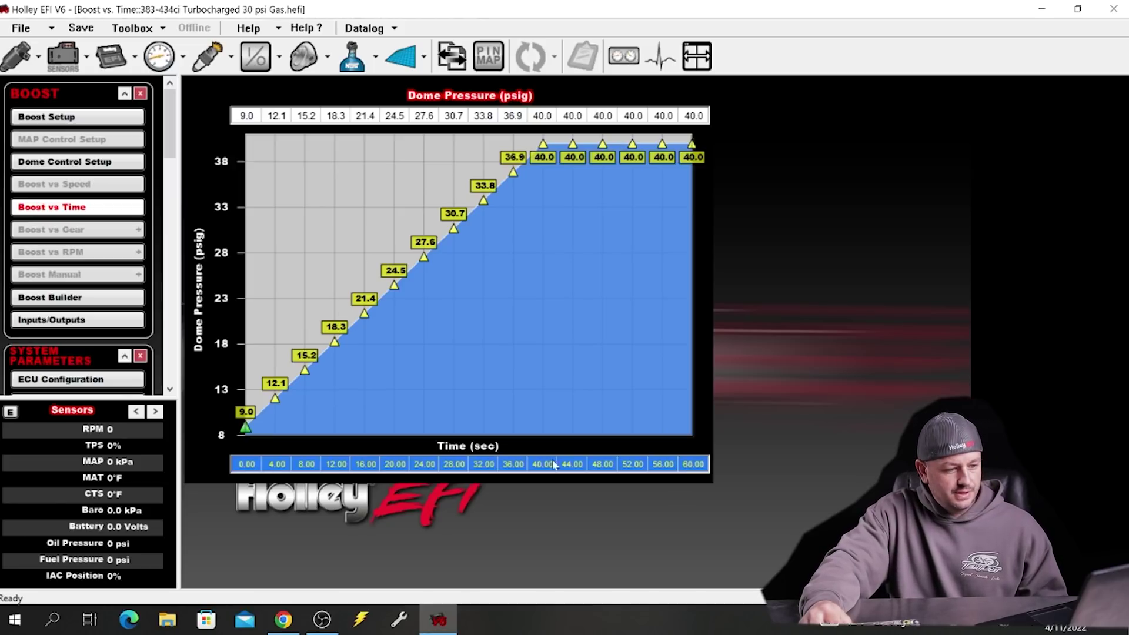
Change the 36.00 s Boost vs Time axis cell to 2.00 s
{"action": "right_click", "coordinate": [682, 460]}
{"action": "left_click", "coordinate": [609, 478]}
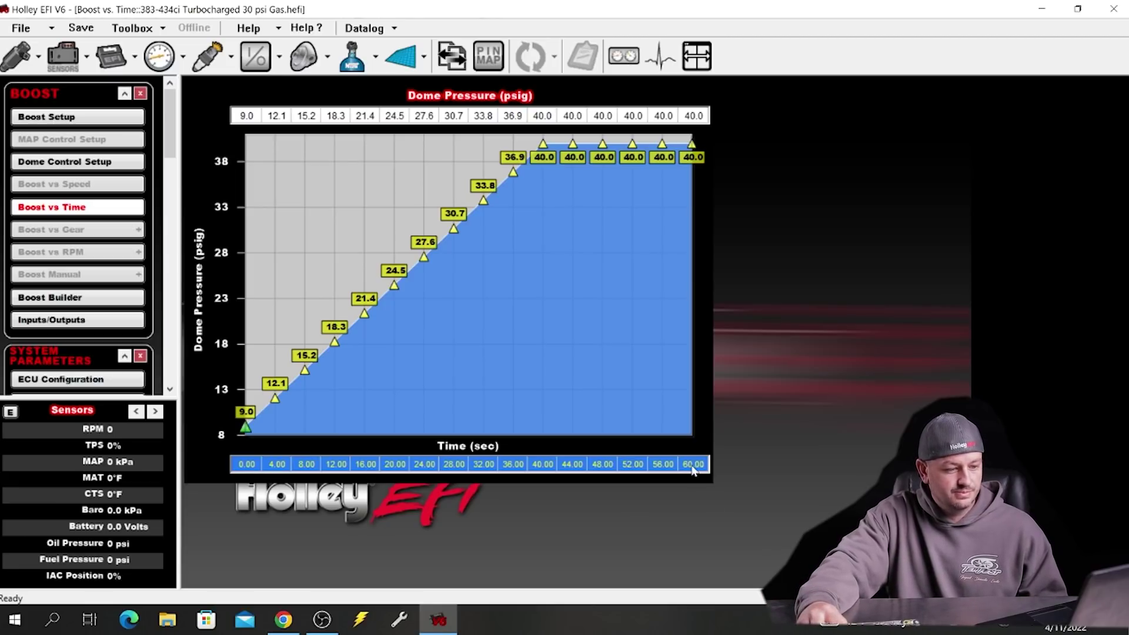
{"action": "key", "text": "Left"}
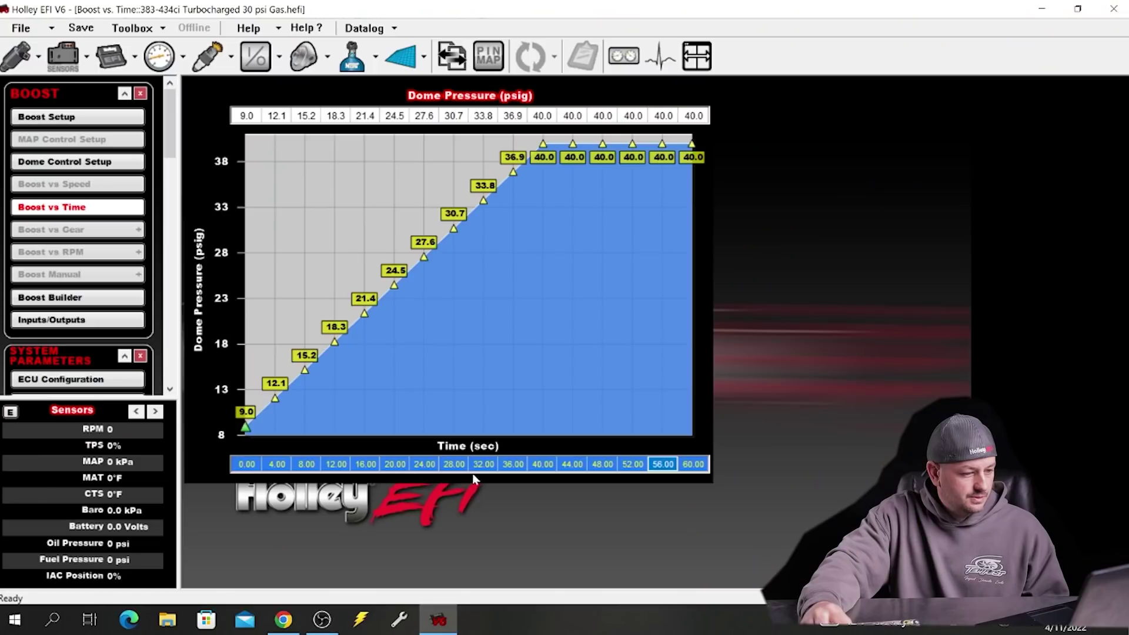
{"action": "left_click", "coordinate": [513, 465]}
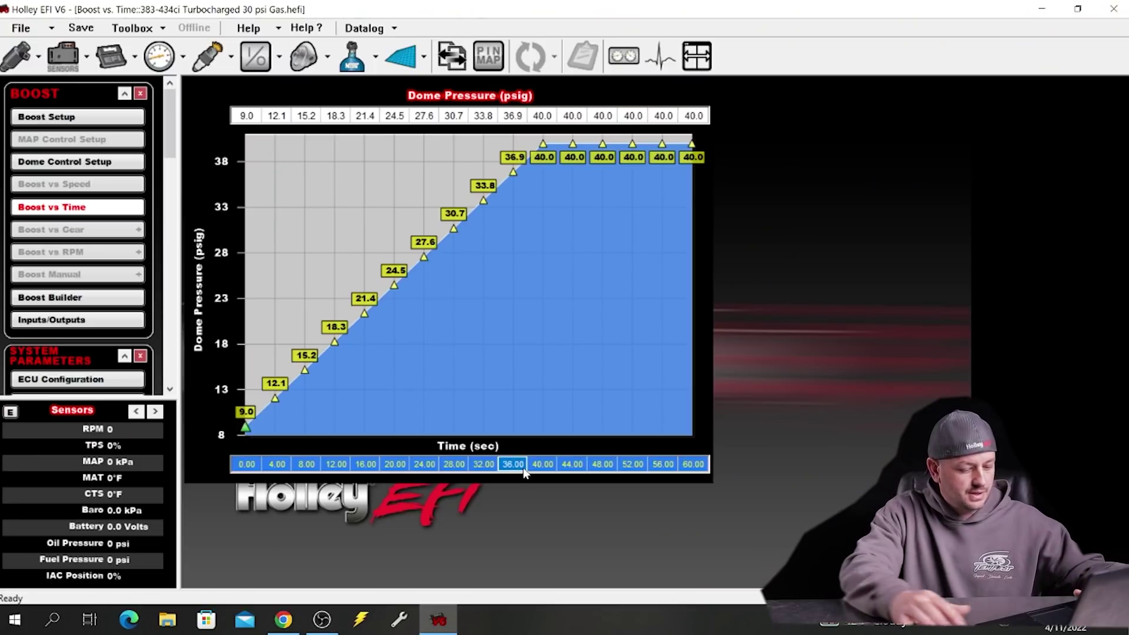
{"action": "type", "text": "2"}
{"action": "key", "text": "Return"}
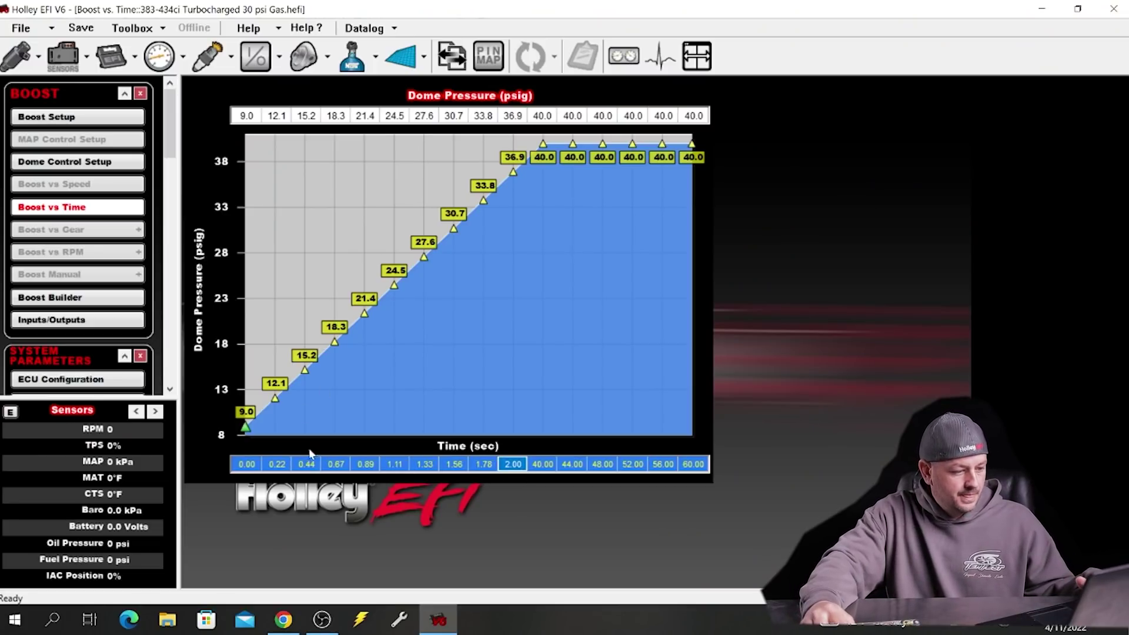
Evenly fill the time axis cells leading up to 2.00 s with Fill Row Values
{"action": "left_click_drag", "start_coordinate": [258, 468], "coordinate": [509, 464]}
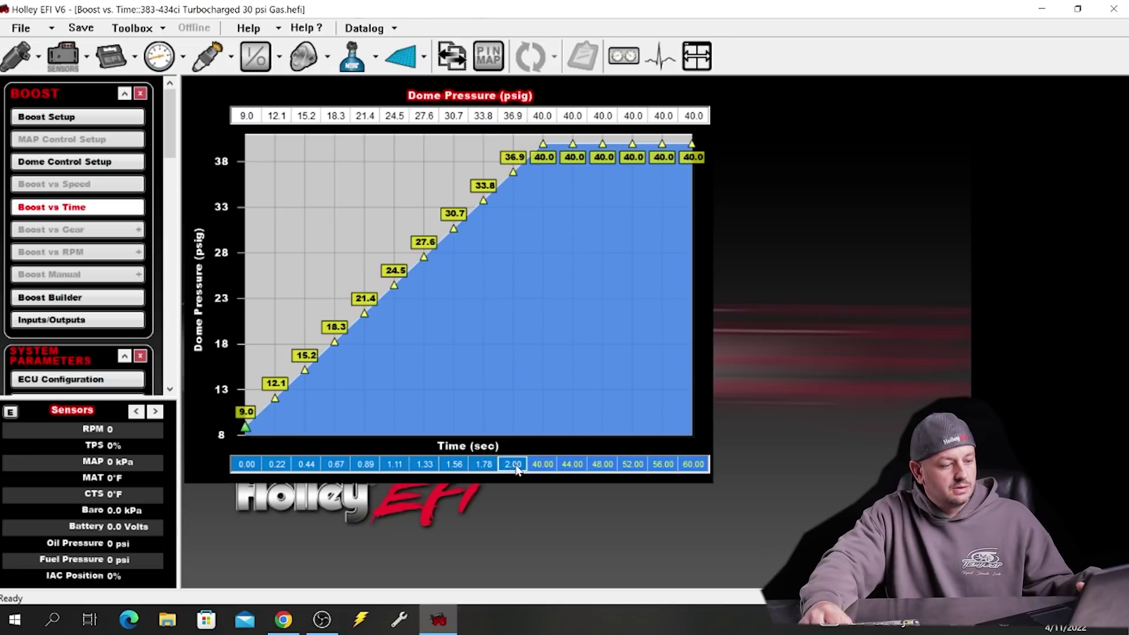
{"action": "right_click", "coordinate": [517, 467]}
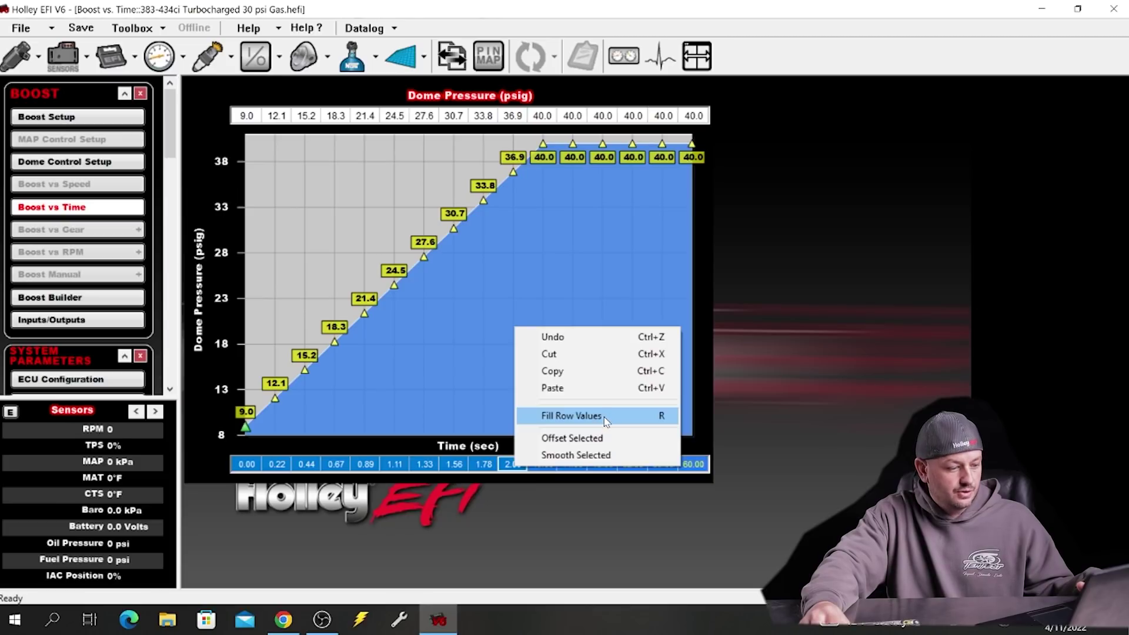
{"action": "left_click", "coordinate": [604, 417]}
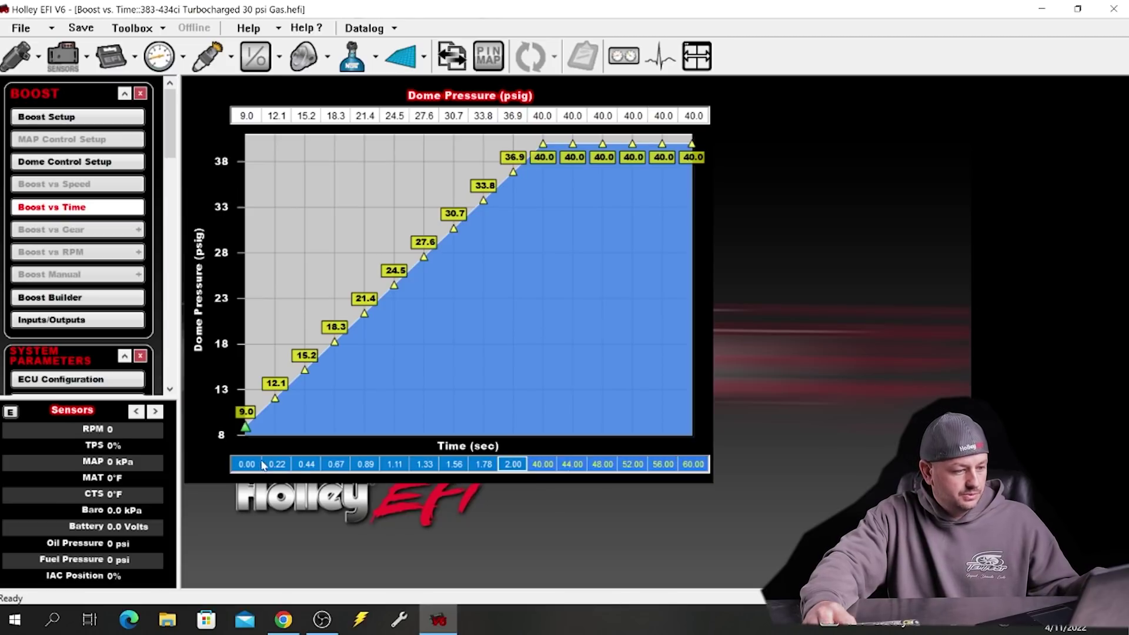
{"action": "left_click", "coordinate": [682, 465]}
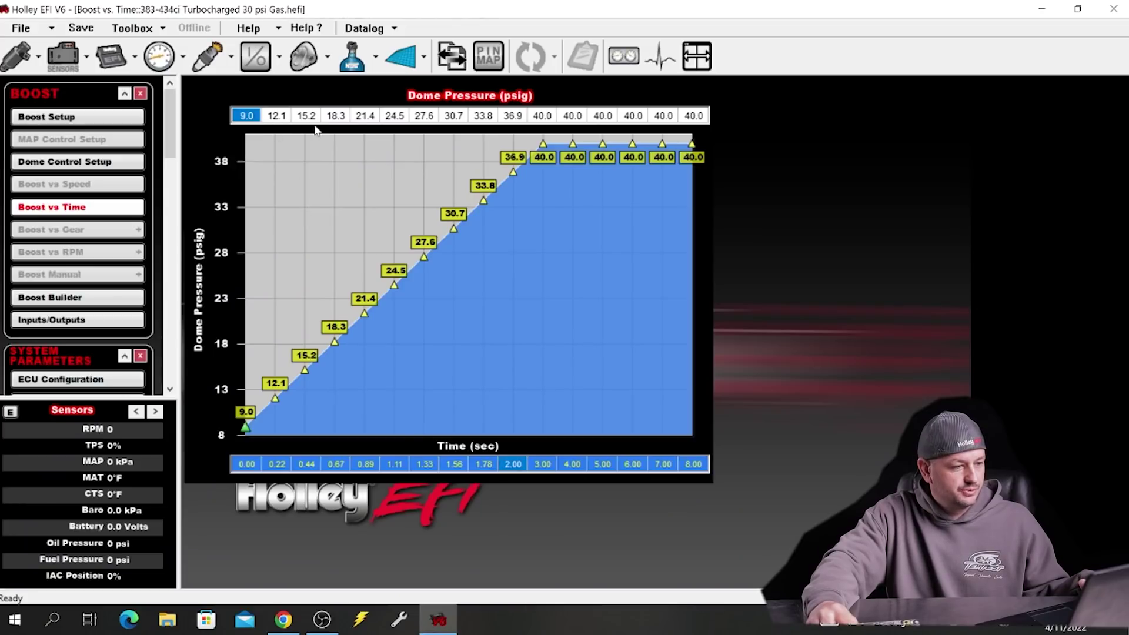
{"action": "left_click", "coordinate": [424, 116]}
Drag the dome pressure graph points at 0.44, 0.89 and 1.78 s to new values
{"action": "left_click", "coordinate": [513, 117]}
{"action": "left_click", "coordinate": [605, 117]}
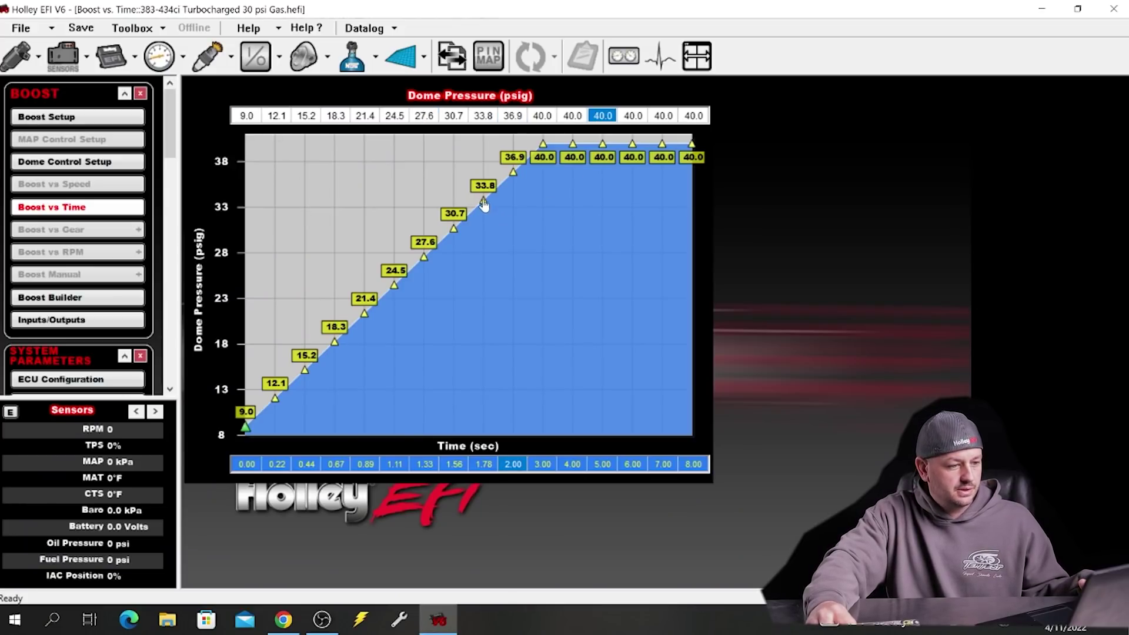
{"action": "left_click_drag", "start_coordinate": [483, 200], "coordinate": [483, 179]}
{"action": "mouse_move", "coordinate": [488, 226]}
{"action": "left_mouse_down"}
{"action": "mouse_move", "coordinate": [488, 239]}
{"action": "mouse_move", "coordinate": [487, 192]}
{"action": "mouse_move", "coordinate": [487, 206]}
{"action": "left_mouse_up"}
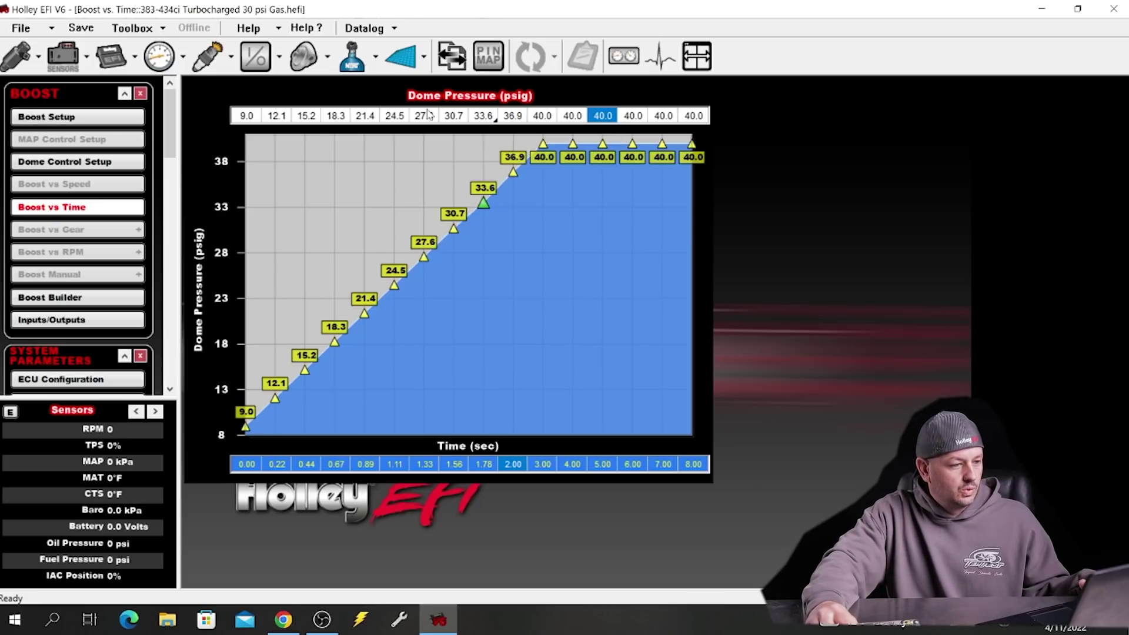
{"action": "left_click_drag", "start_coordinate": [249, 117], "coordinate": [438, 121]}
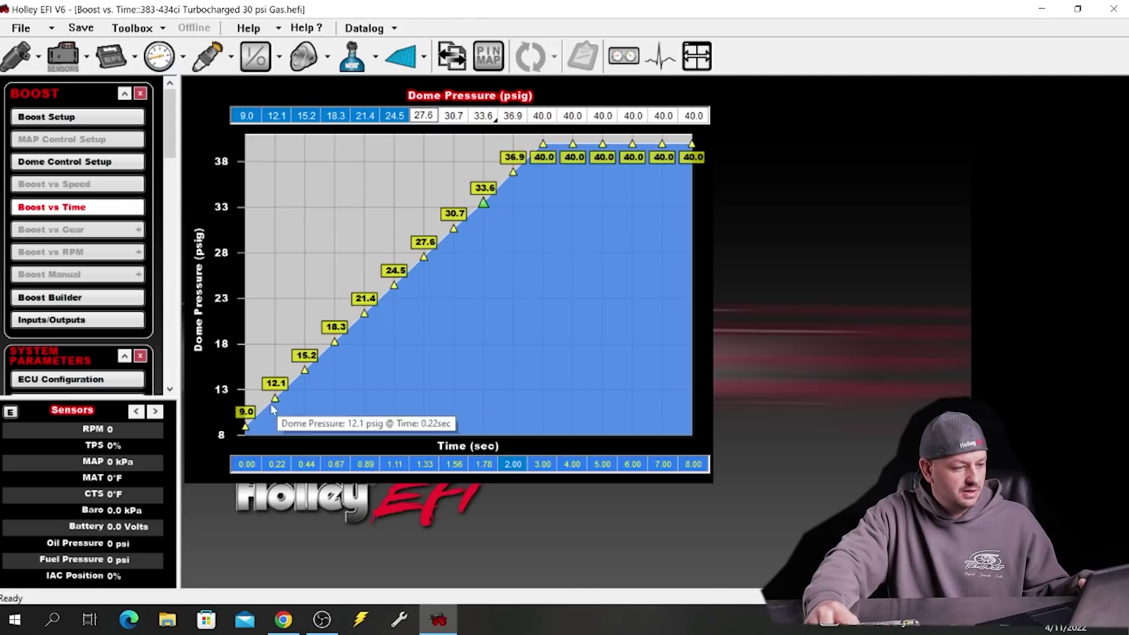
{"action": "left_click_drag", "start_coordinate": [301, 381], "coordinate": [333, 271]}
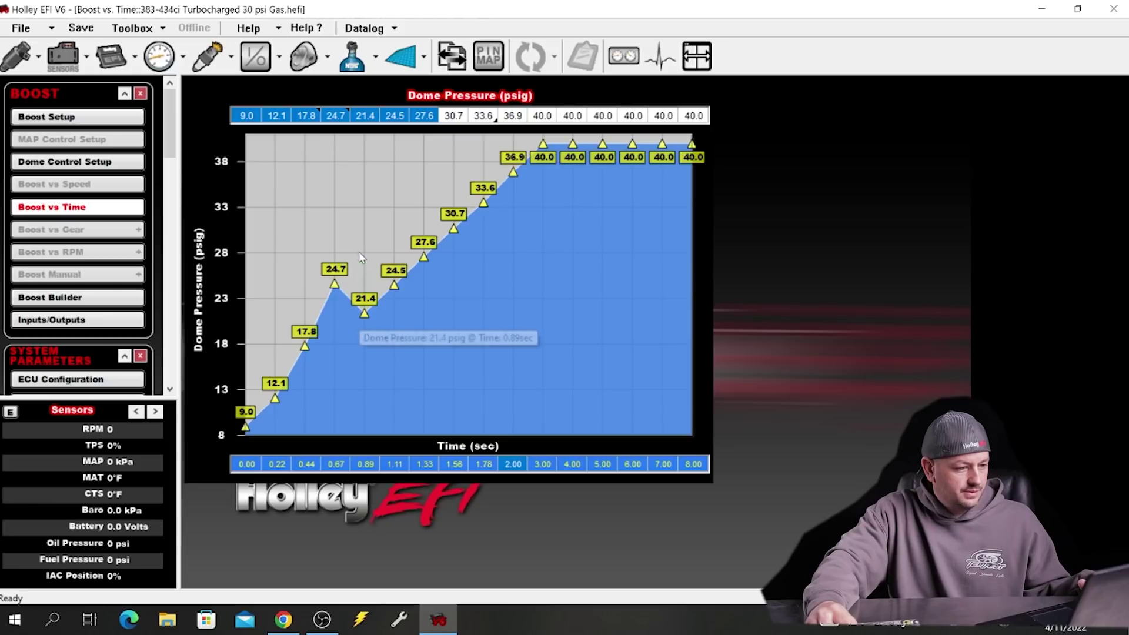
{"action": "left_click_drag", "start_coordinate": [364, 312], "coordinate": [364, 271]}
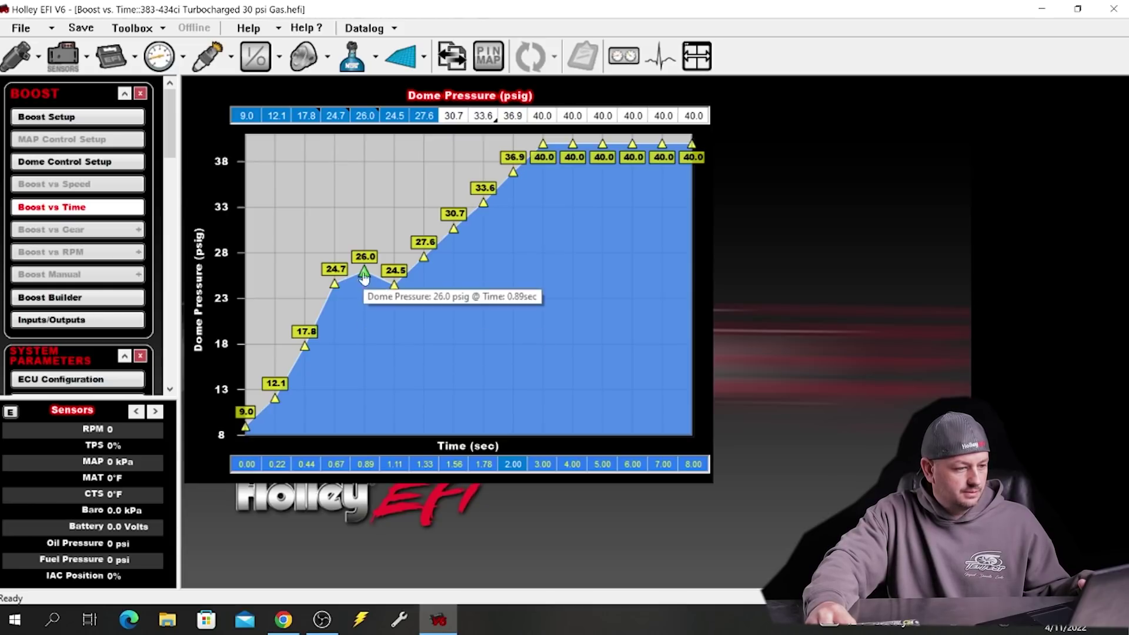
Interpolate dome cells 9.0 through 36.9 into a ramp, then set cells 27.6–40.0 to 40.0
{"action": "left_click", "coordinate": [279, 113]}
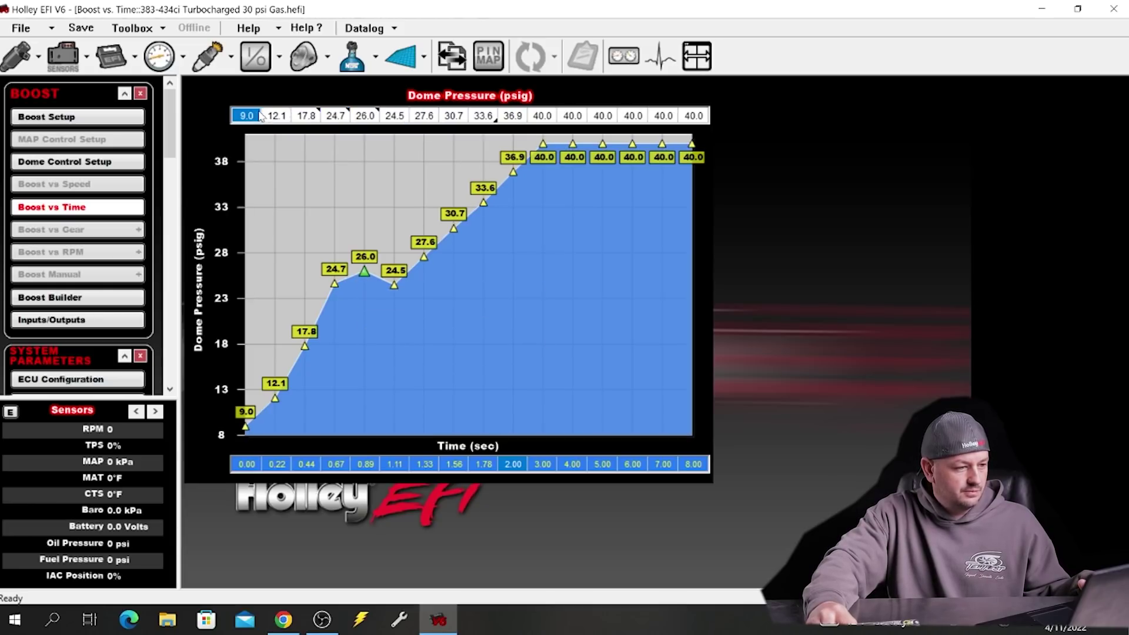
{"action": "left_click_drag", "start_coordinate": [261, 116], "coordinate": [536, 124]}
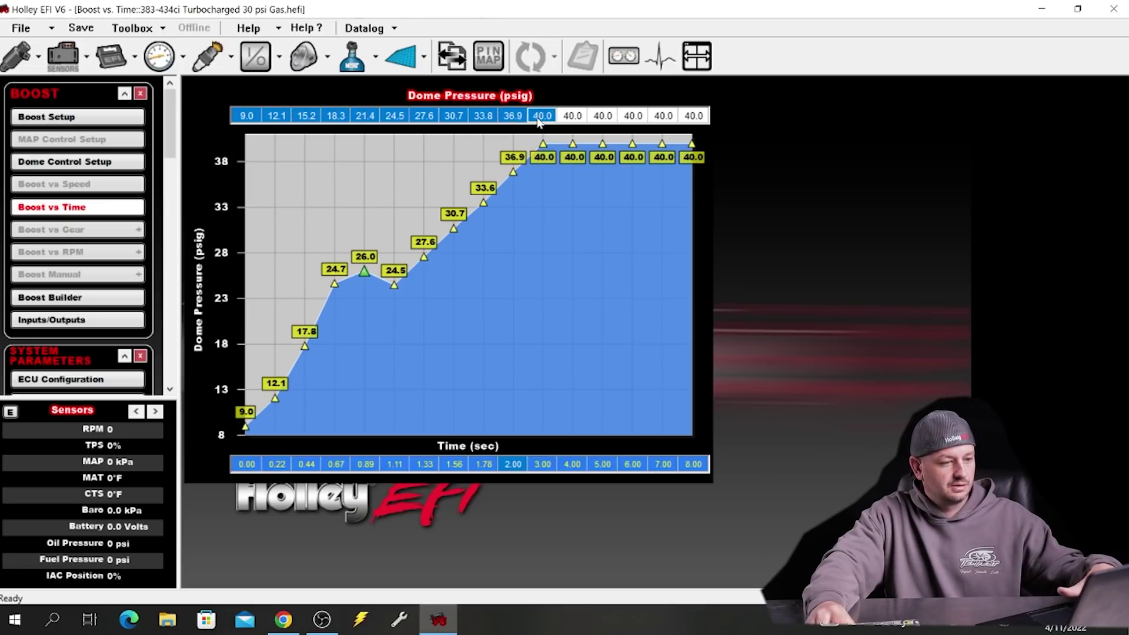
{"action": "key", "text": "ctrl+i"}
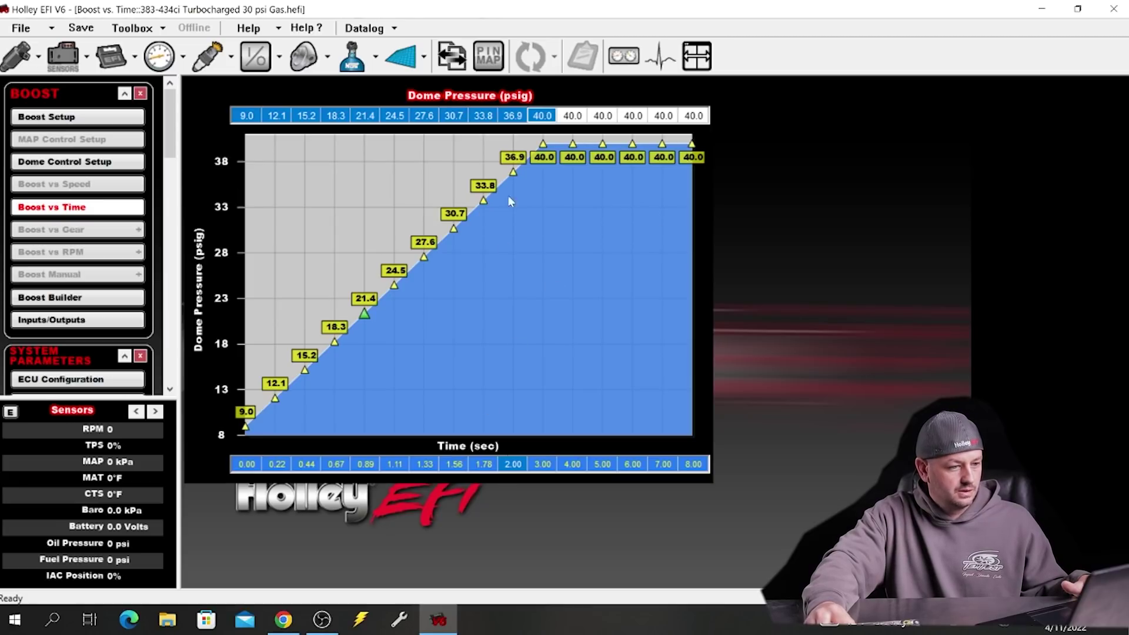
{"action": "left_click_drag", "start_coordinate": [417, 114], "coordinate": [557, 118]}
{"action": "type", "text": "40"}
{"action": "key", "text": "Return"}
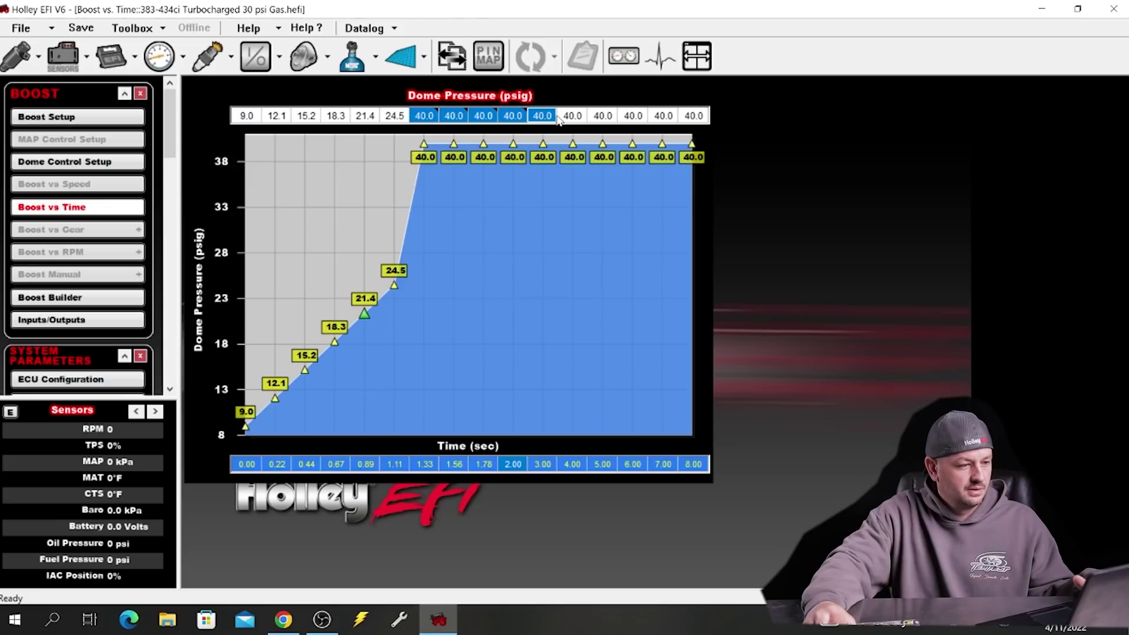
Reshape the mid-curve points and re-interpolate dome pressure from 9.0 to 40.0 as a straight ramp
{"action": "left_click_drag", "start_coordinate": [424, 116], "coordinate": [240, 120]}
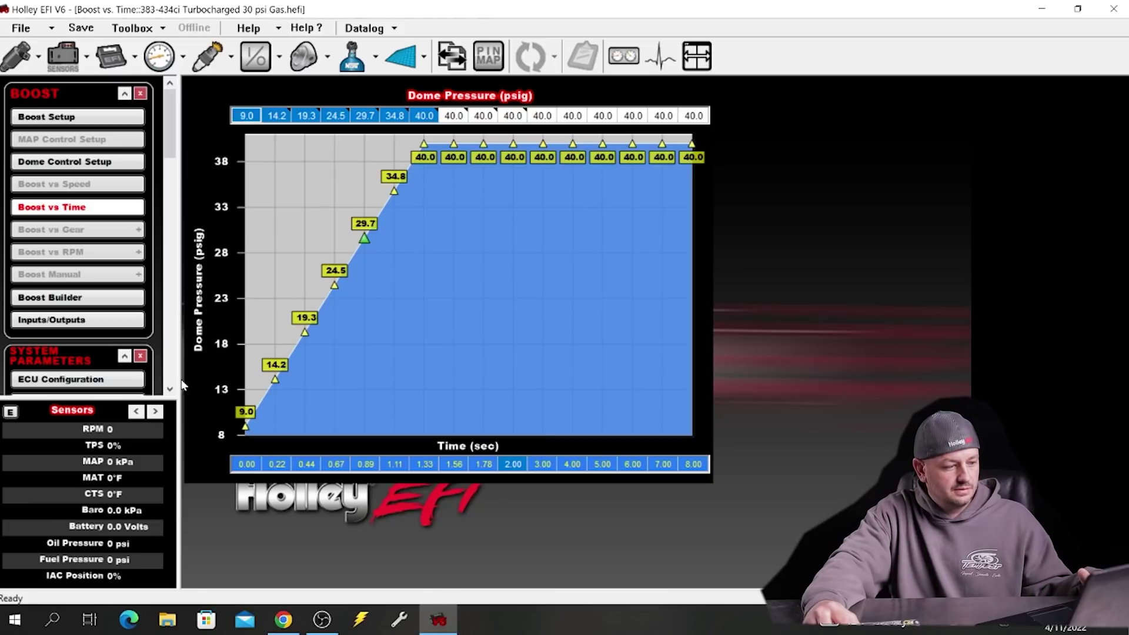
{"action": "left_click_drag", "start_coordinate": [425, 154], "coordinate": [425, 165]}
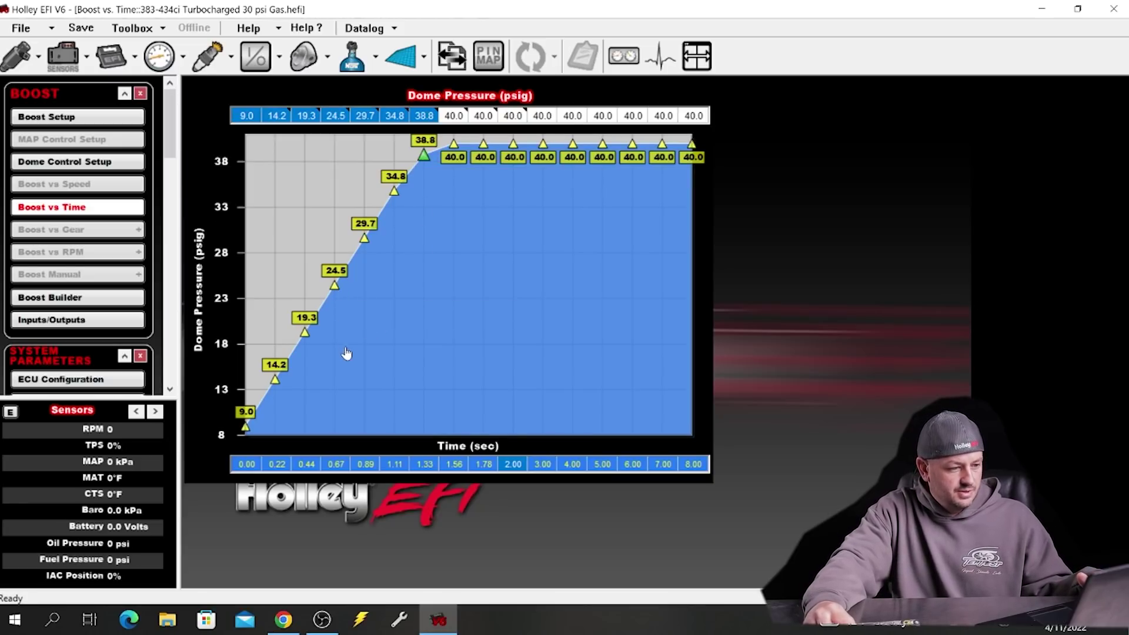
{"action": "left_click_drag", "start_coordinate": [347, 353], "coordinate": [351, 373]}
{"action": "left_click_drag", "start_coordinate": [393, 201], "coordinate": [415, 330]}
{"action": "left_click_drag", "start_coordinate": [445, 150], "coordinate": [476, 286]}
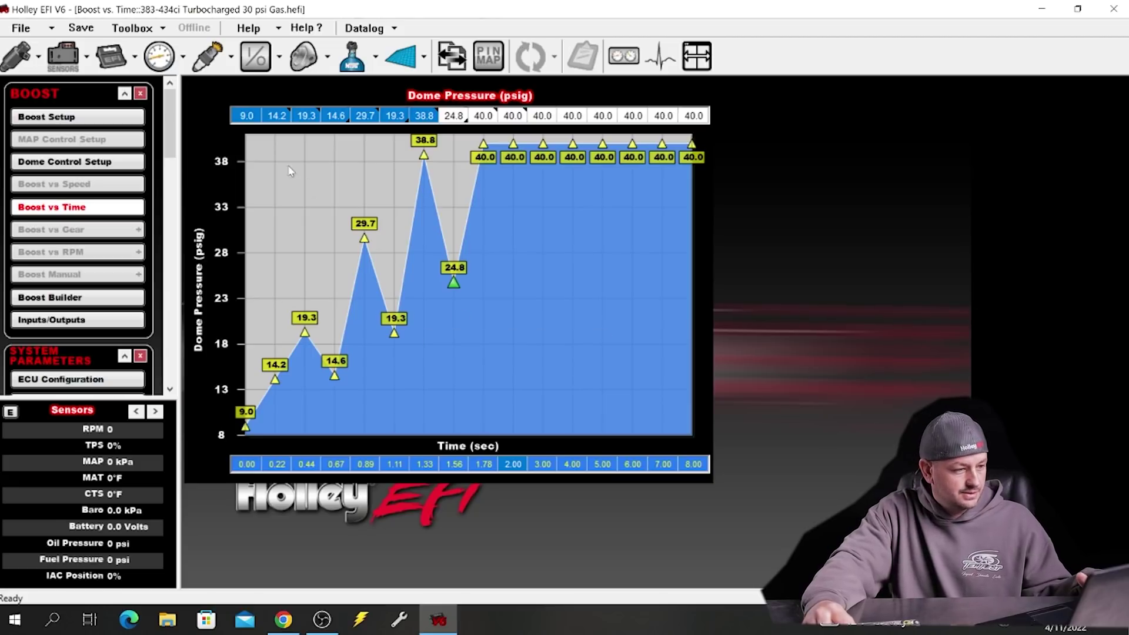
{"action": "left_click_drag", "start_coordinate": [247, 115], "coordinate": [481, 115]}
{"action": "key", "text": "i"}
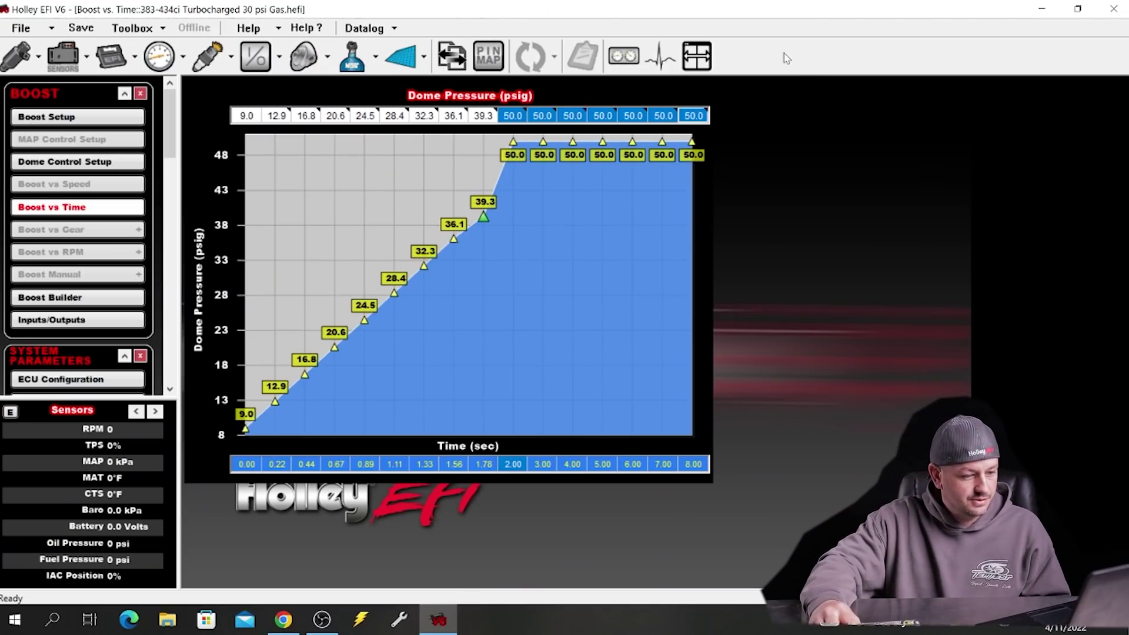
Set the final Dome Pressure cell to 0.0 psig
{"action": "left_click", "coordinate": [704, 118]}
{"action": "left_click", "coordinate": [573, 115]}
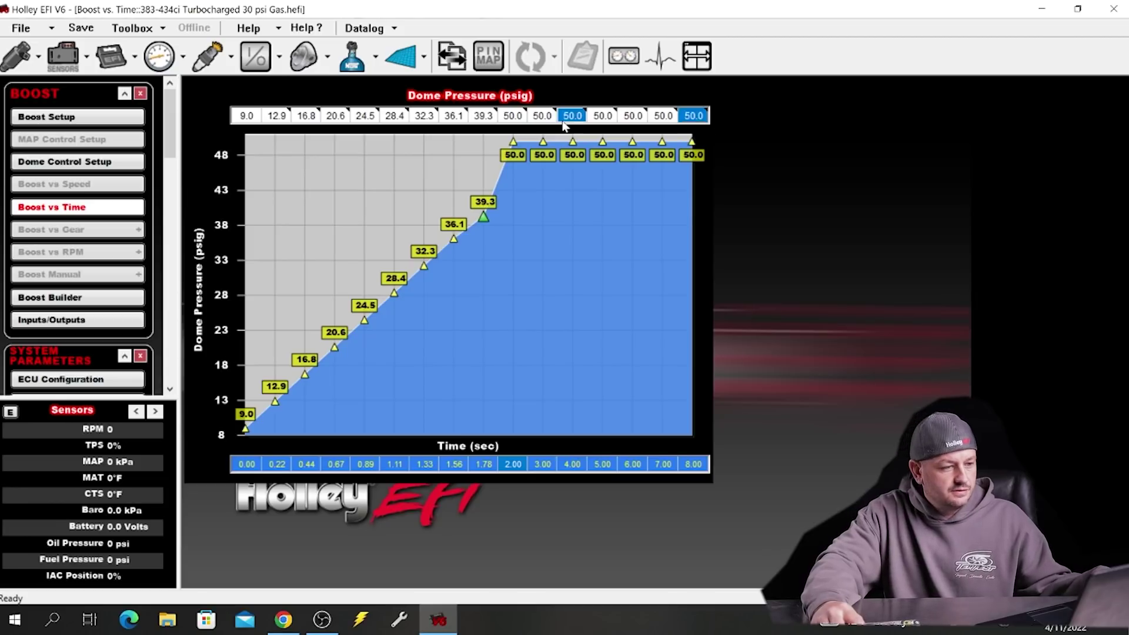
{"action": "left_click", "coordinate": [696, 115]}
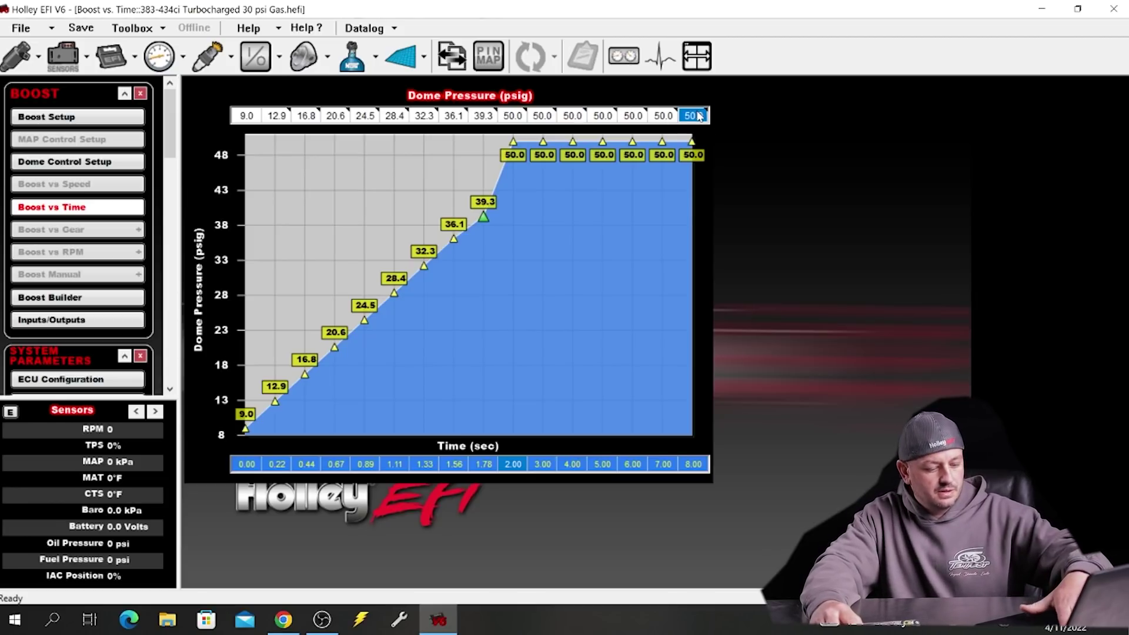
{"action": "type", "text": "0"}
{"action": "key", "text": "Return"}
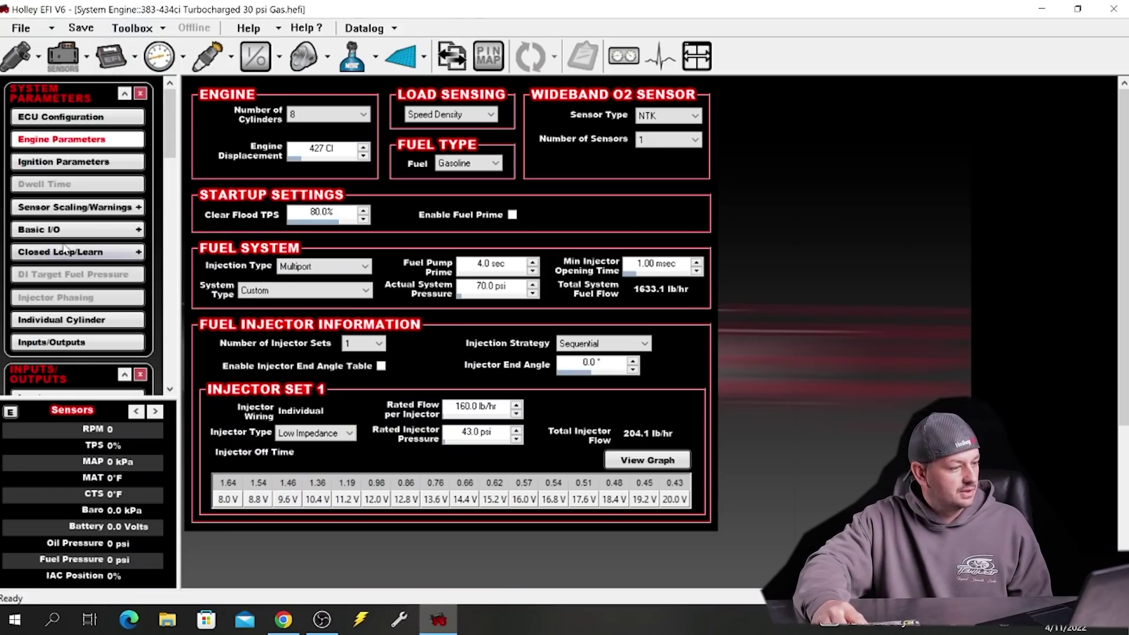
Enable Timing Retard #1 in the Basic I/O Timing Retard settings
{"action": "left_click", "coordinate": [112, 58]}
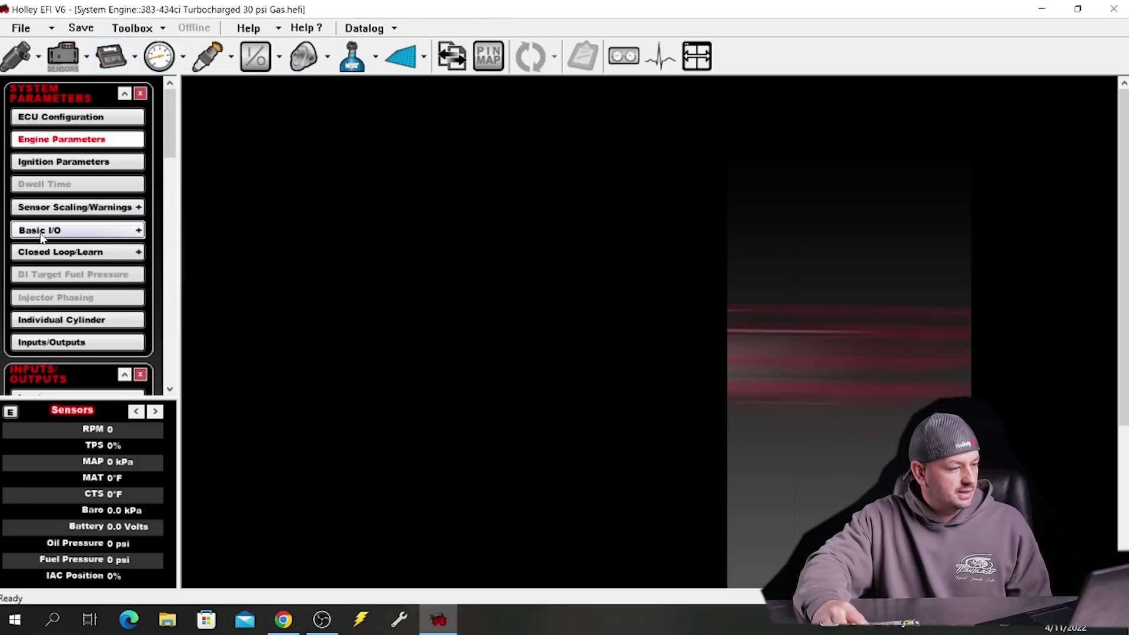
{"action": "left_click", "coordinate": [41, 233]}
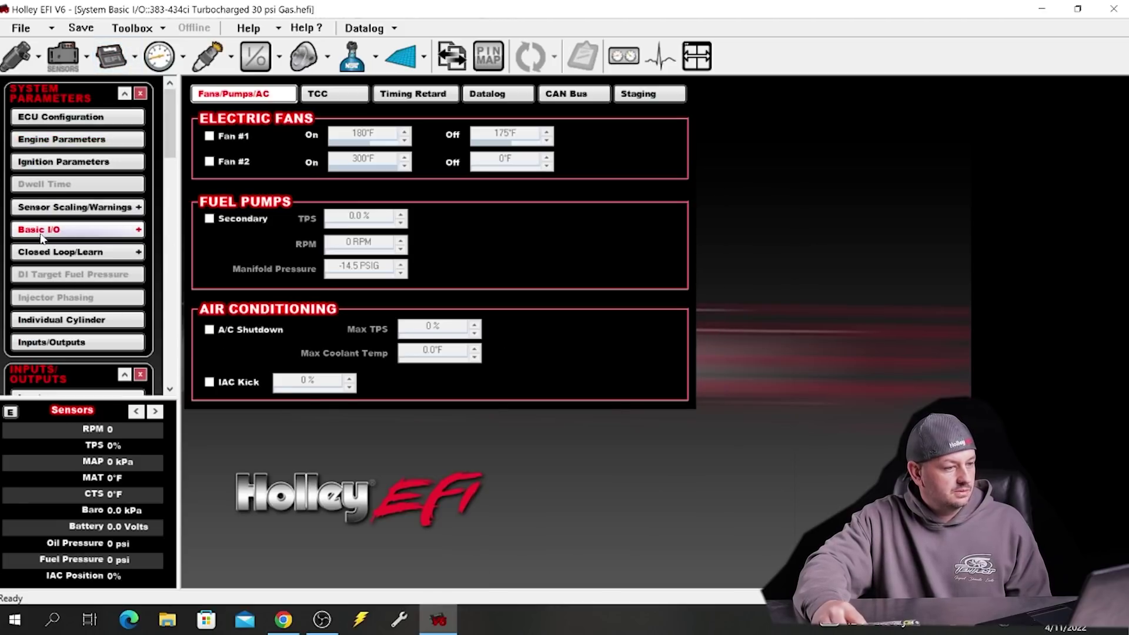
{"action": "left_click", "coordinate": [434, 96]}
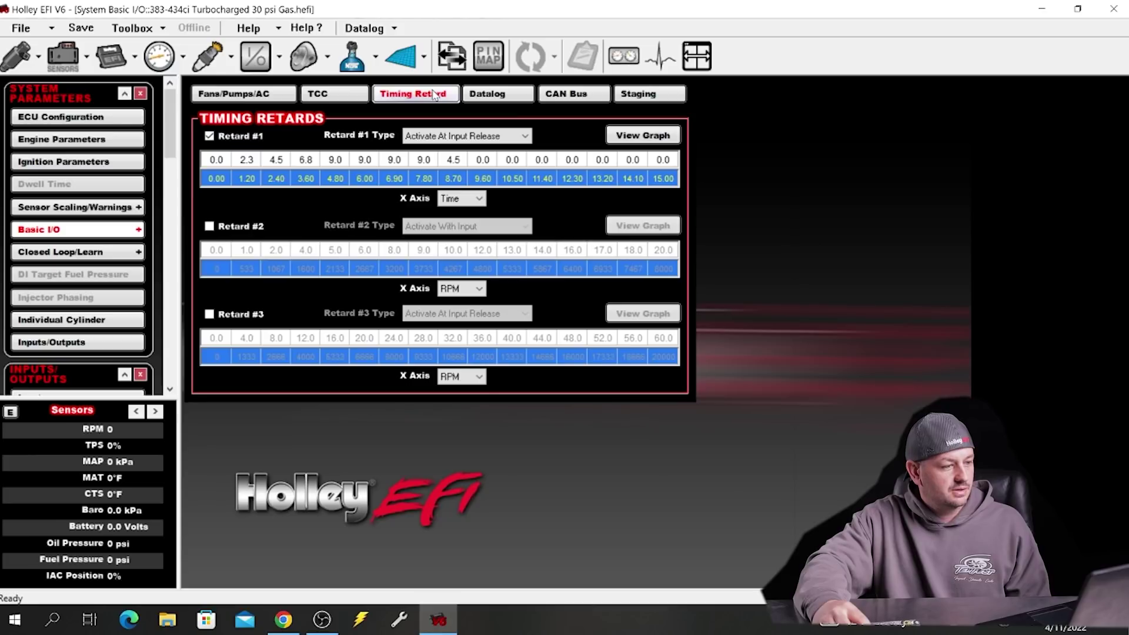
{"action": "left_click", "coordinate": [210, 137]}
{"action": "left_click", "coordinate": [210, 138]}
{"action": "left_click", "coordinate": [210, 137]}
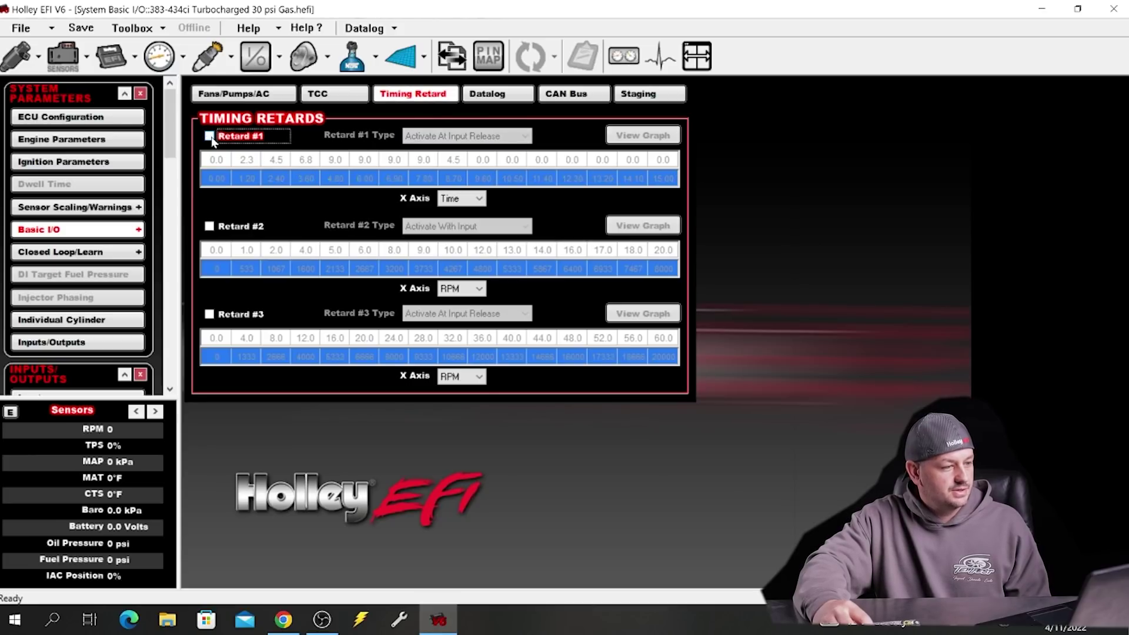
{"action": "left_click", "coordinate": [210, 137]}
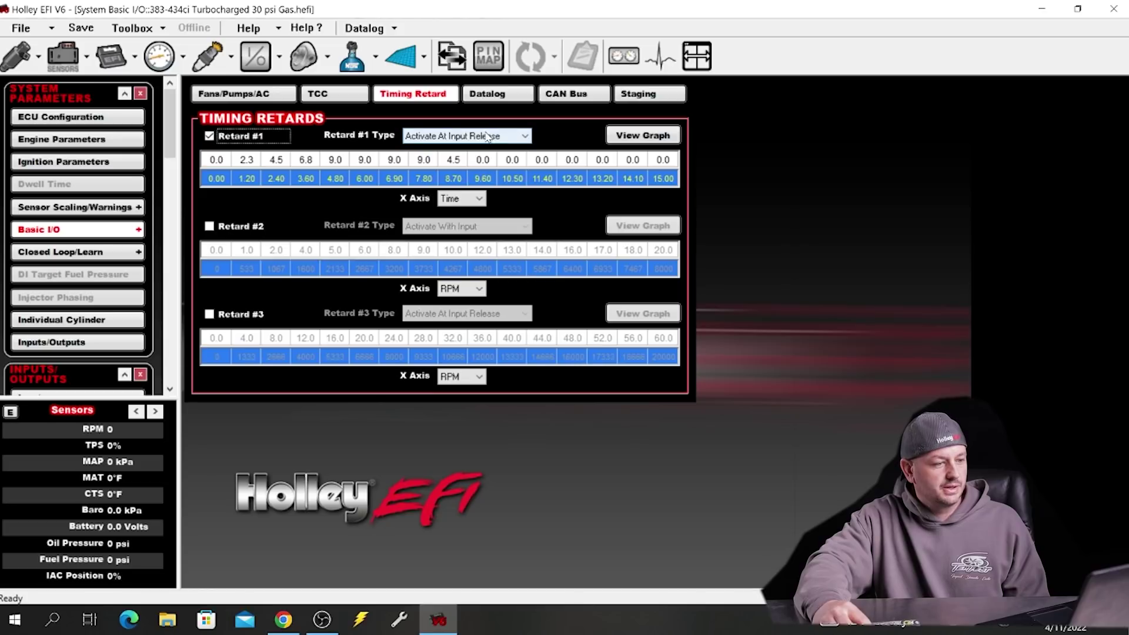
Keep Time as the Retard #1 X axis and space it evenly from 0.00 to 10.00 s
{"action": "left_click", "coordinate": [480, 199]}
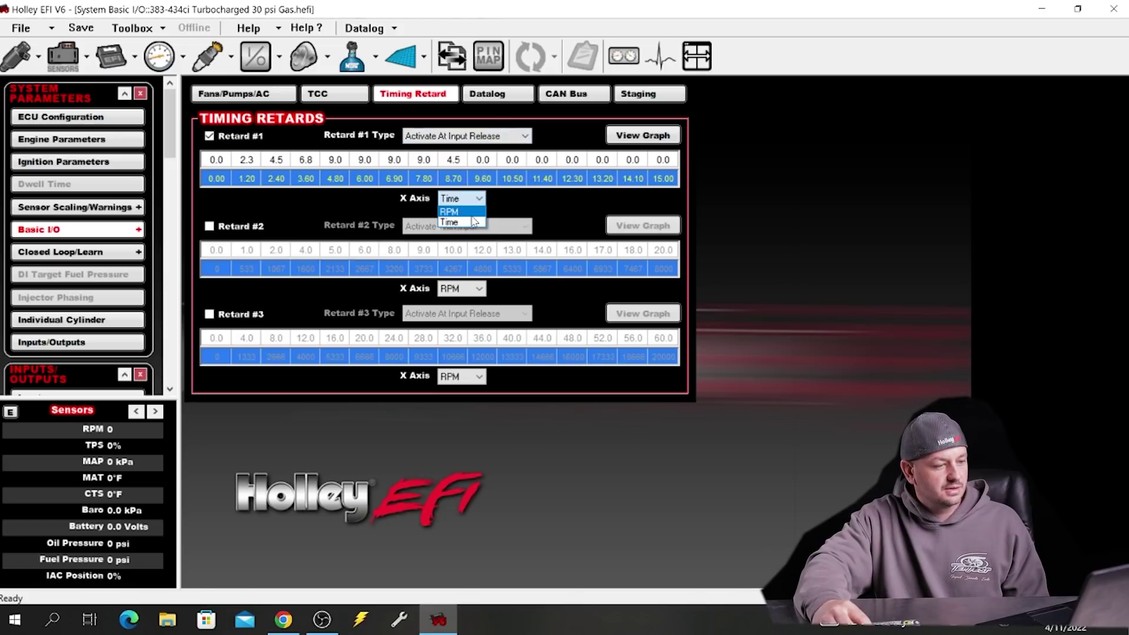
{"action": "left_click", "coordinate": [473, 223]}
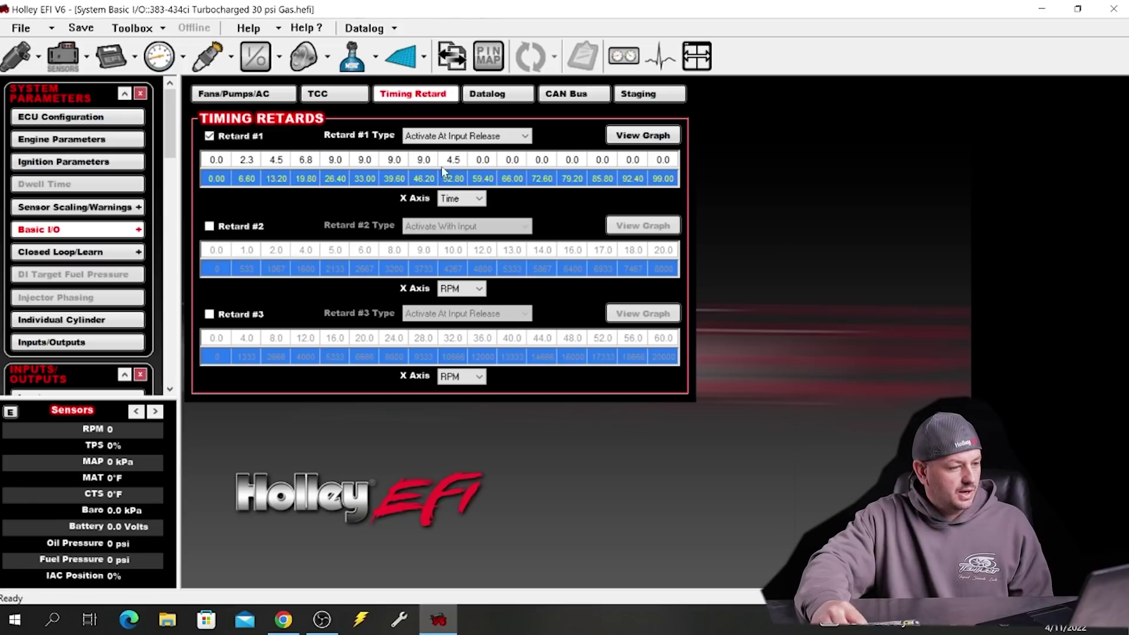
{"action": "left_click", "coordinate": [661, 164]}
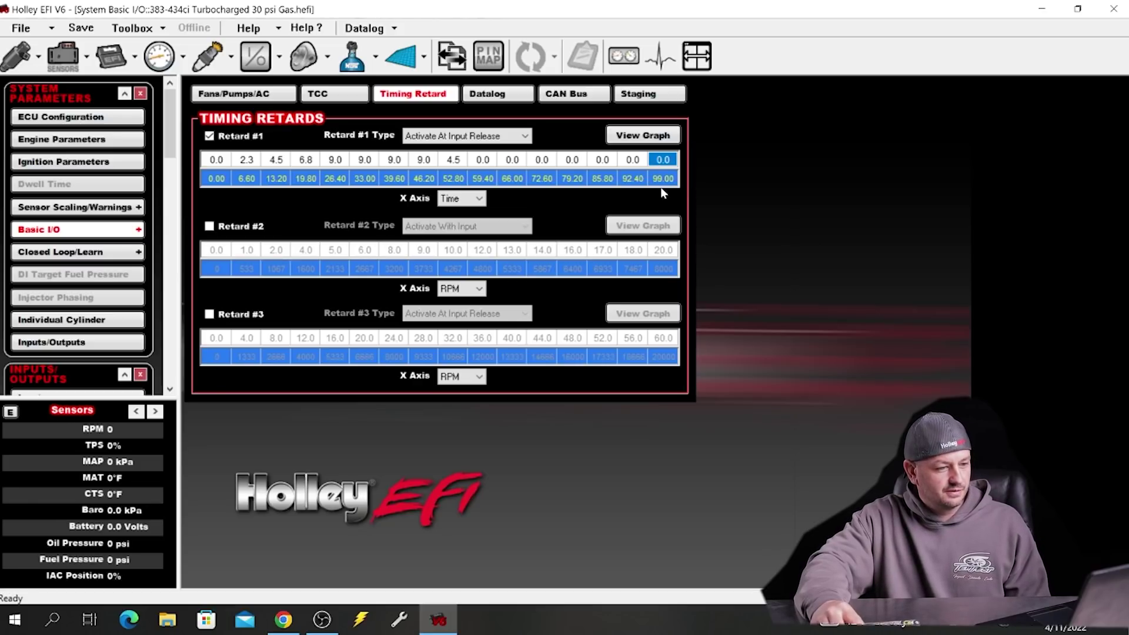
{"action": "left_click", "coordinate": [661, 183]}
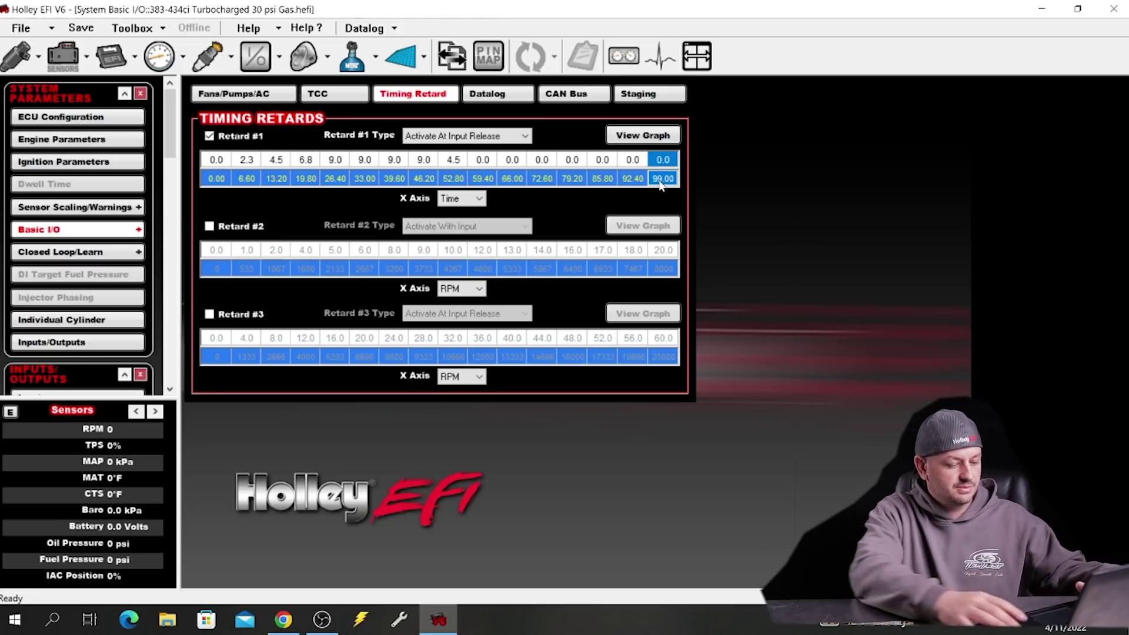
{"action": "type", "text": "10"}
{"action": "key", "text": "Return"}
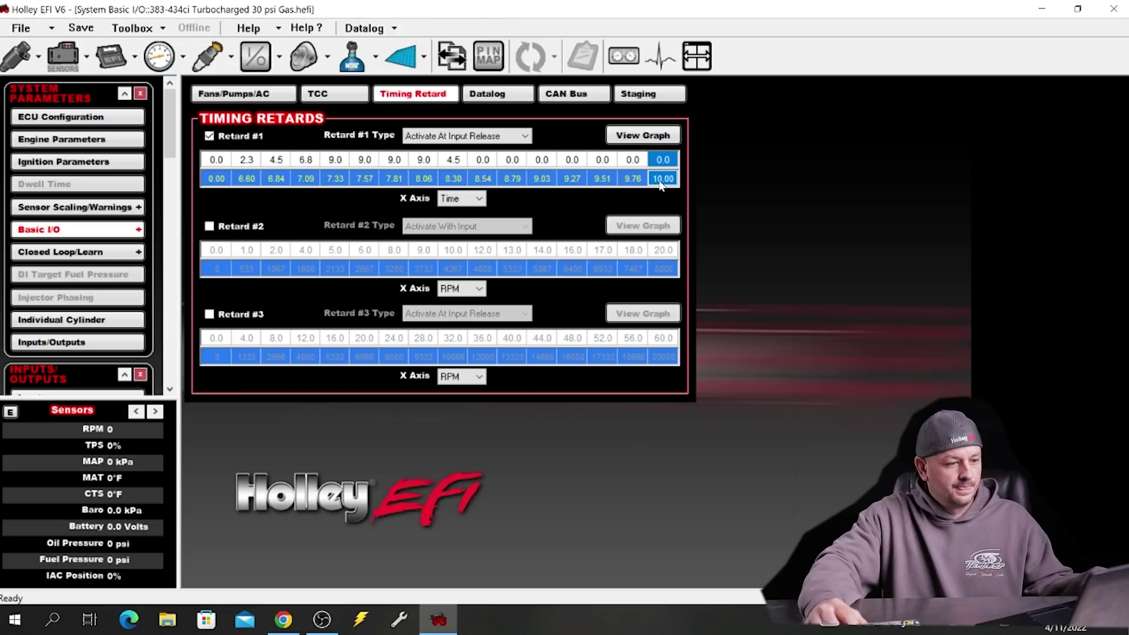
{"action": "left_click_drag", "start_coordinate": [212, 177], "coordinate": [667, 183]}
{"action": "key", "text": "i"}
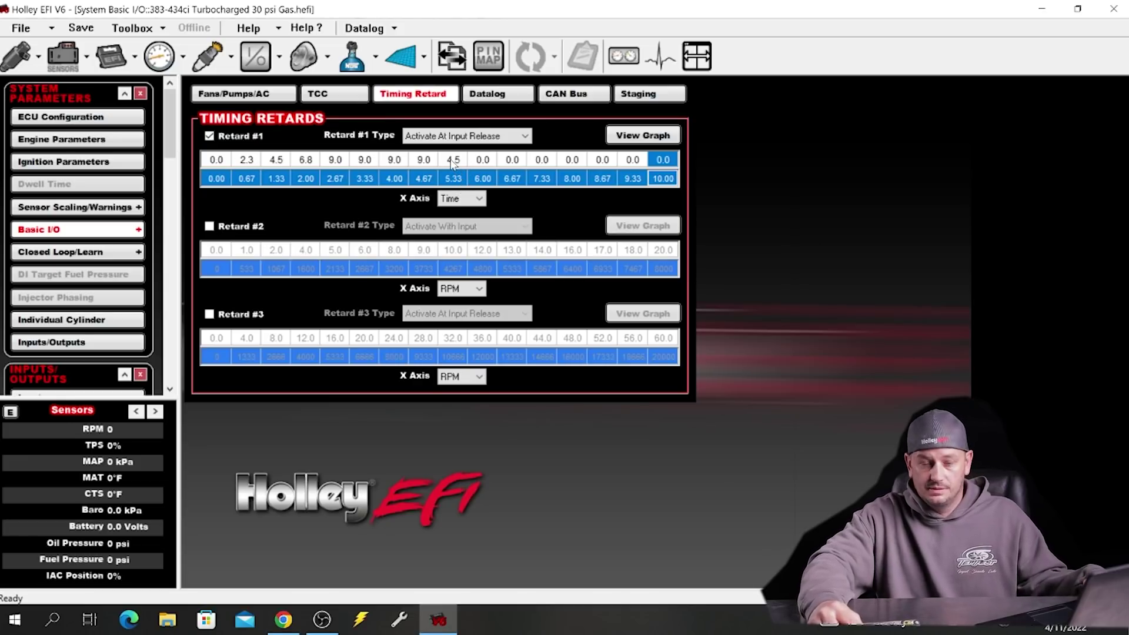
Select the Retard #1 values from 2.3 through 9.0
{"action": "left_click_drag", "start_coordinate": [216, 159], "coordinate": [512, 160]}
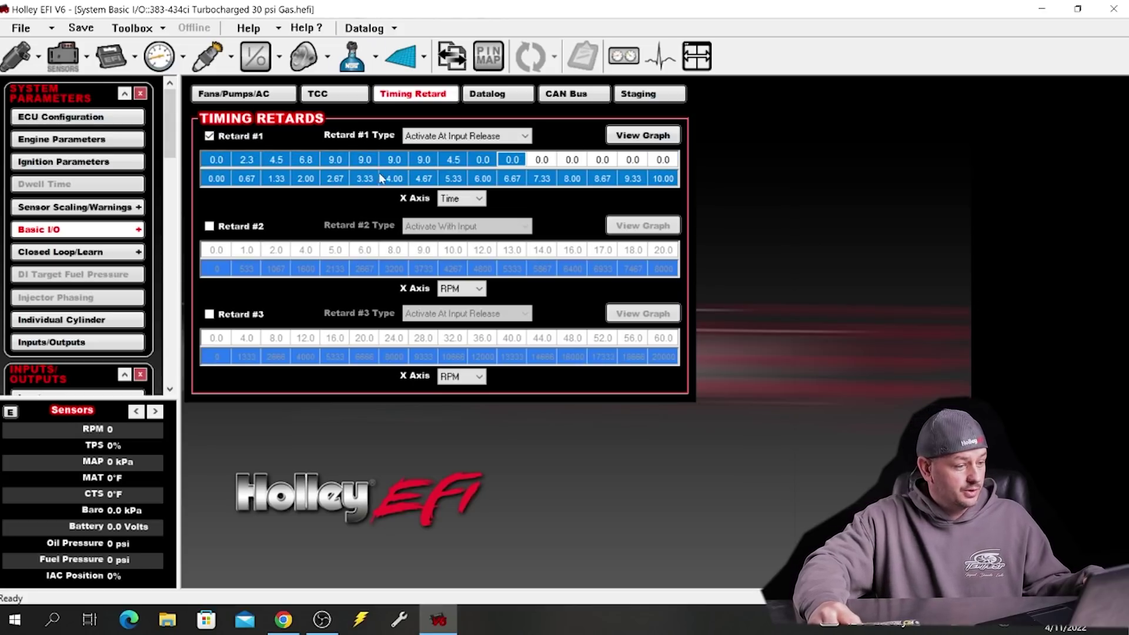
{"action": "left_click", "coordinate": [333, 161]}
{"action": "left_click_drag", "start_coordinate": [239, 165], "coordinate": [330, 163]}
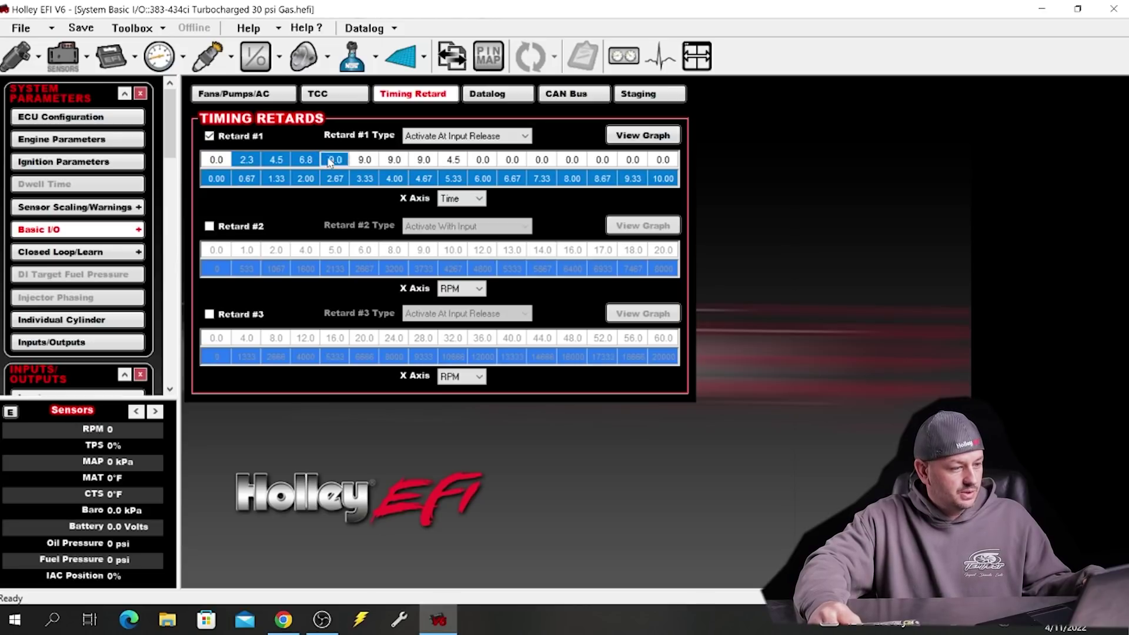
Lower the selected Retard #1 values by one degree using Offset Selected with -1
{"action": "left_click_drag", "start_coordinate": [444, 161], "coordinate": [425, 162]}
{"action": "right_click", "coordinate": [425, 162]}
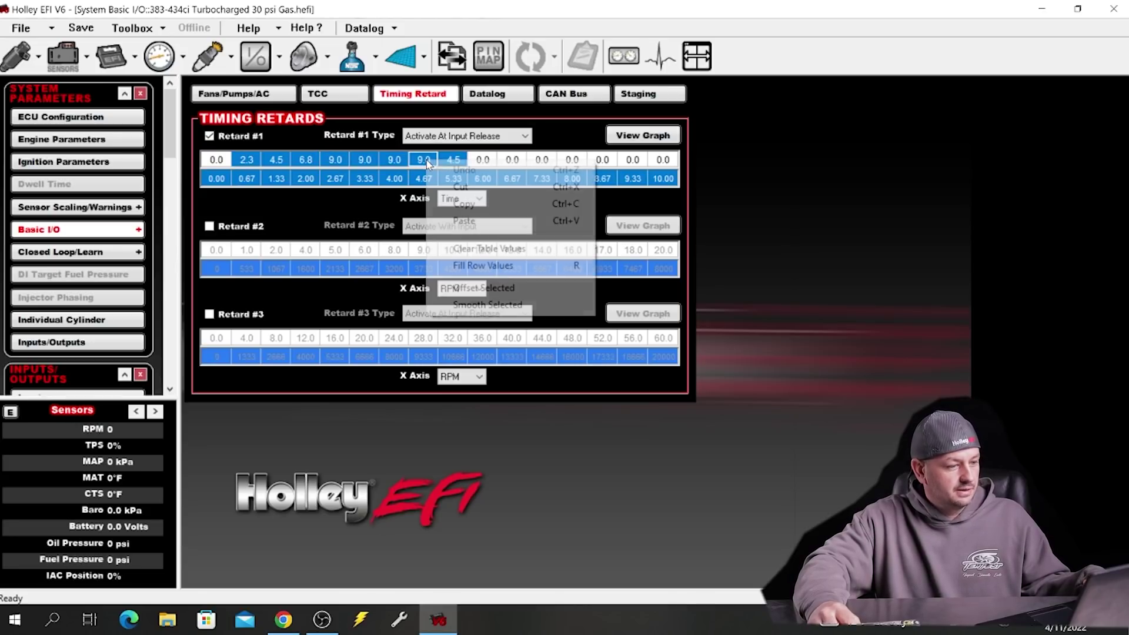
{"action": "left_click", "coordinate": [483, 288]}
{"action": "type", "text": "-"}
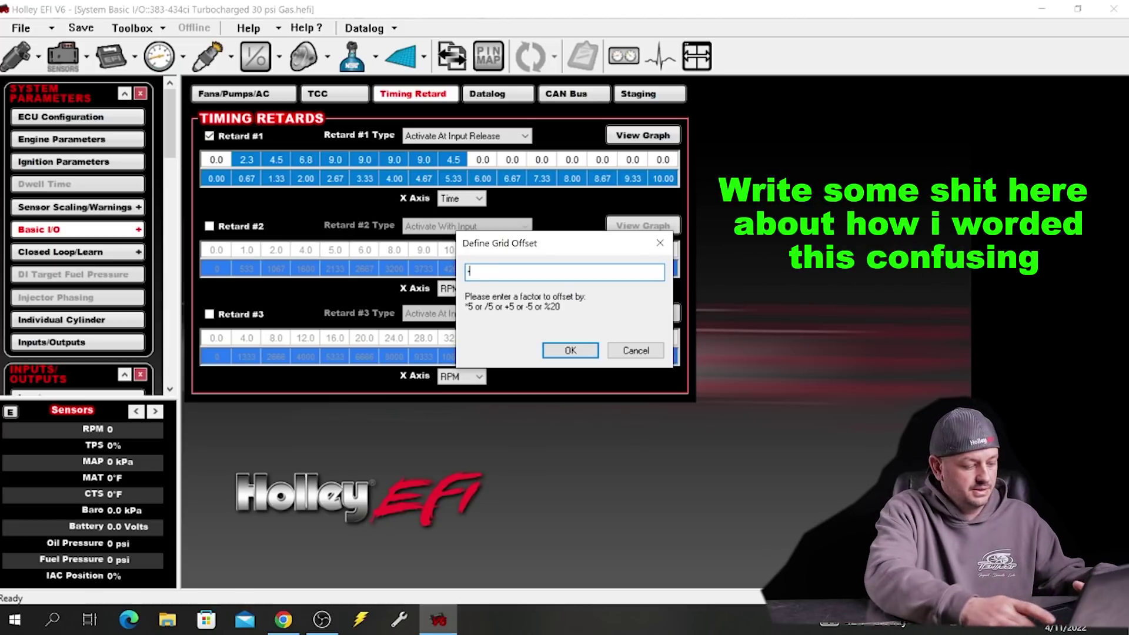
{"action": "type", "text": "1"}
{"action": "key", "text": "Return"}
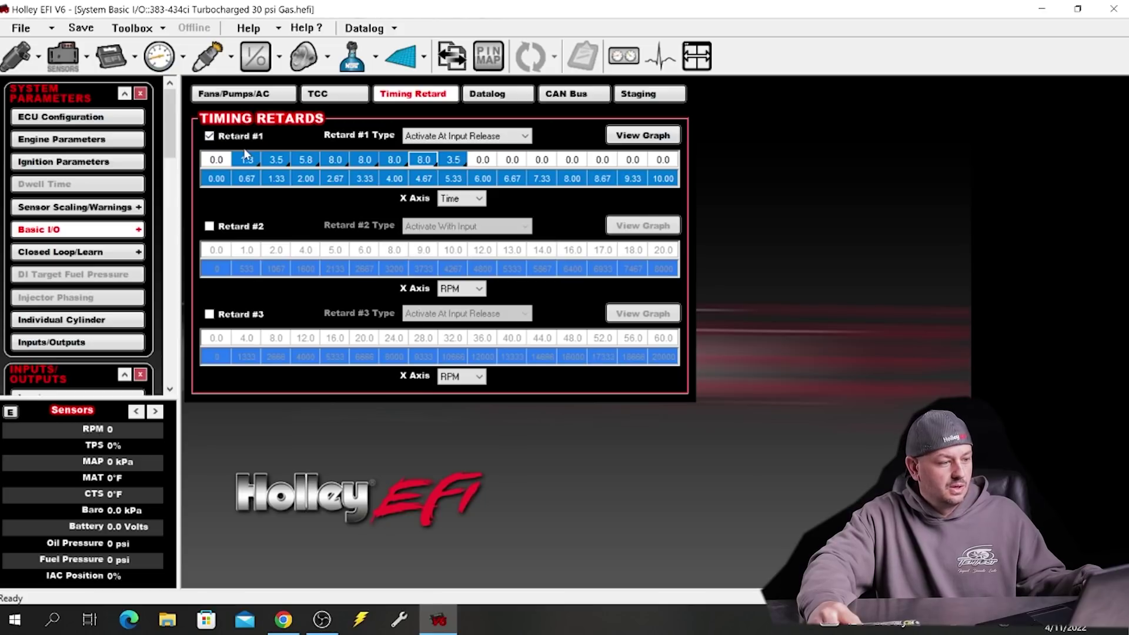
Enter -9 into a single Retard #1 cell and reload the Basic I/O page
{"action": "left_click", "coordinate": [336, 159]}
{"action": "left_click", "coordinate": [403, 174]}
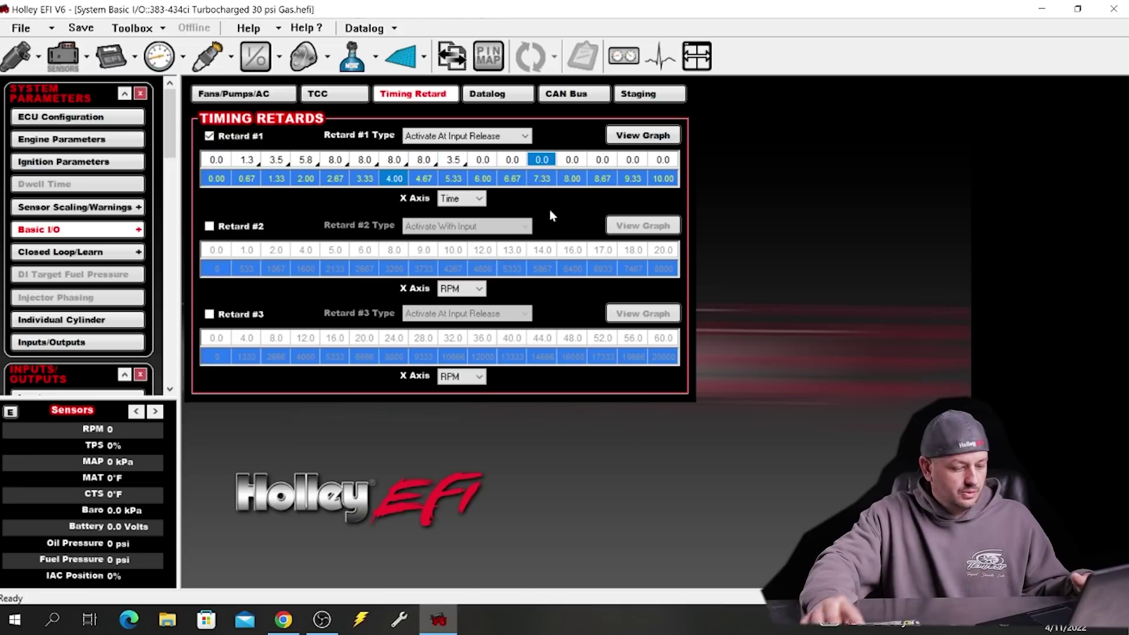
{"action": "type", "text": "-9"}
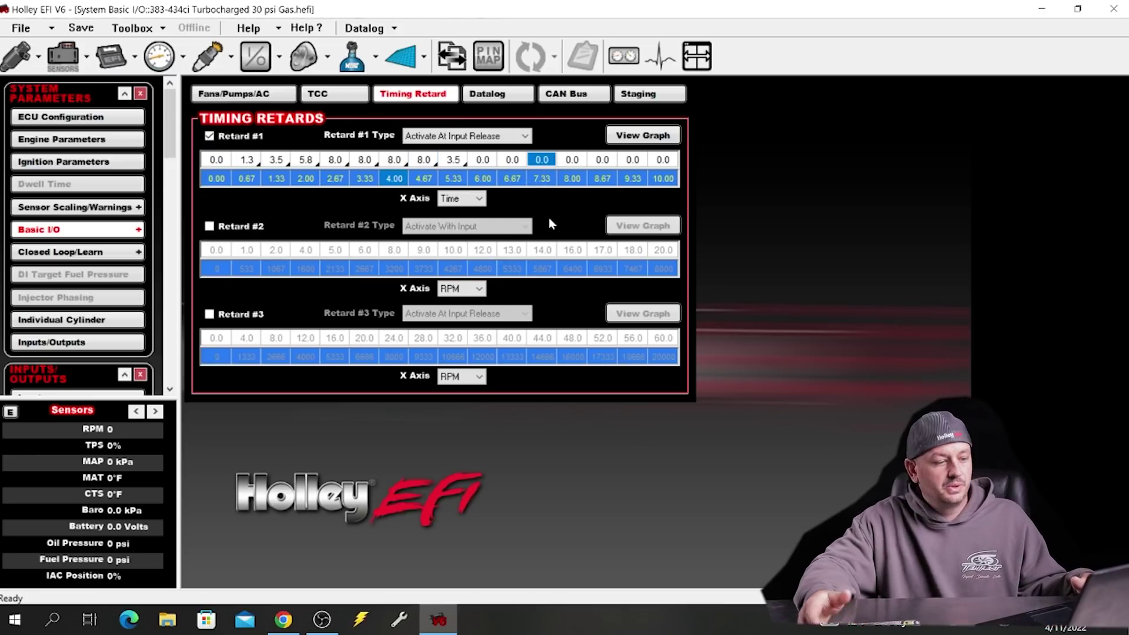
{"action": "left_click", "coordinate": [97, 230]}
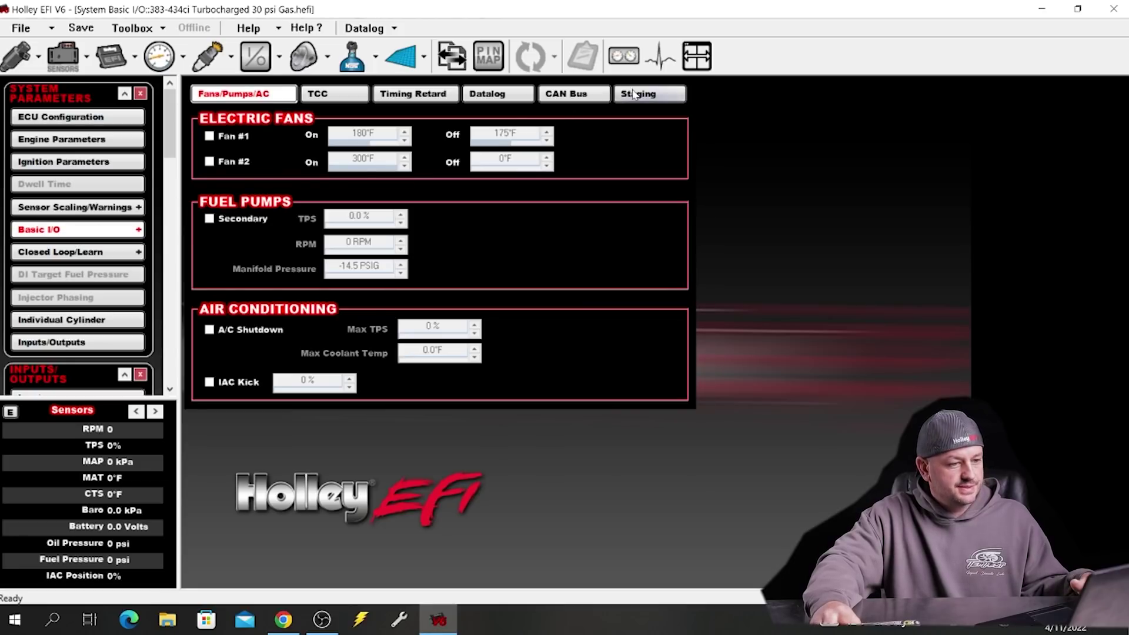
Show the Staging settings: enabled, Single Pulse output lasting 0.999 sec
{"action": "left_click", "coordinate": [635, 93]}
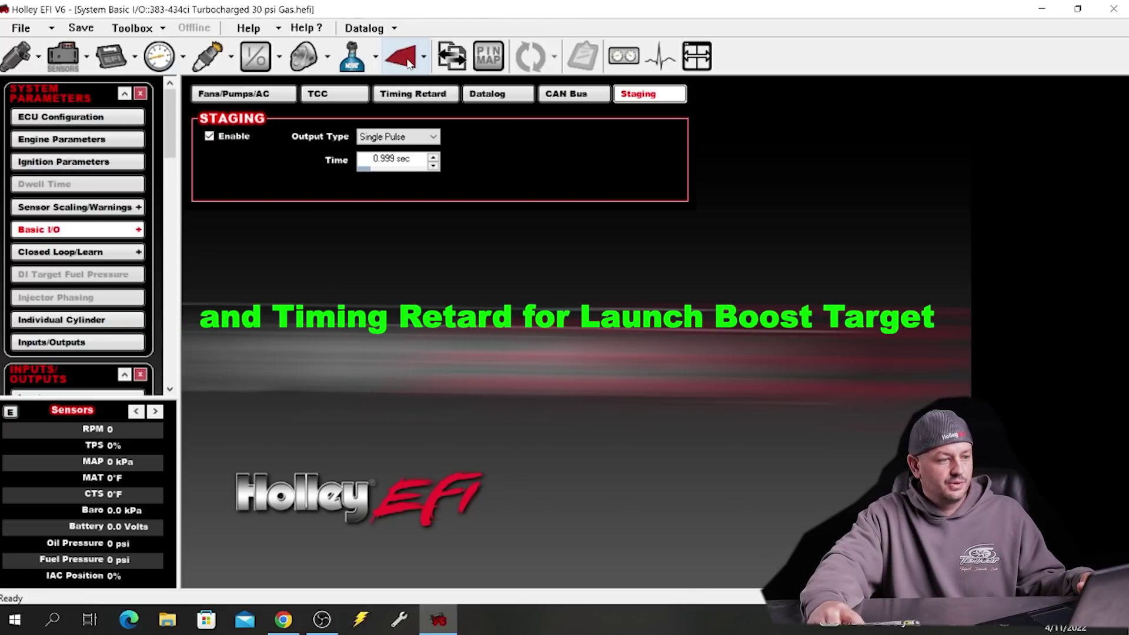
Fill the 2D Table #1 cells for MAP 53.1–130.4 and TPS 13–100 with 1.000
{"action": "left_click", "coordinate": [408, 61]}
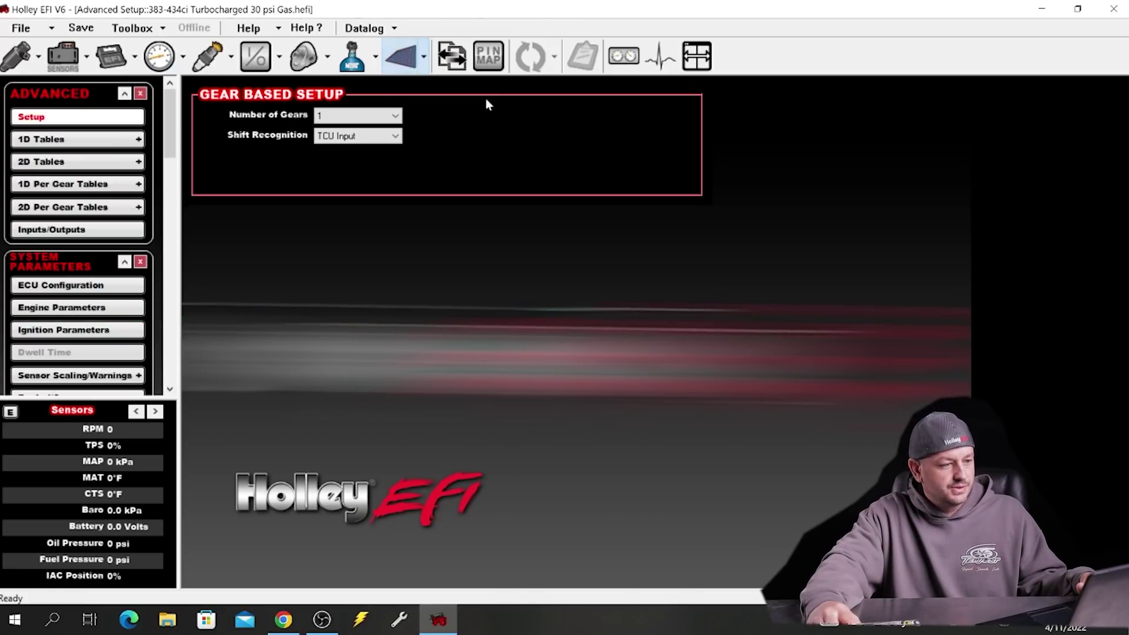
{"action": "left_click", "coordinate": [94, 140]}
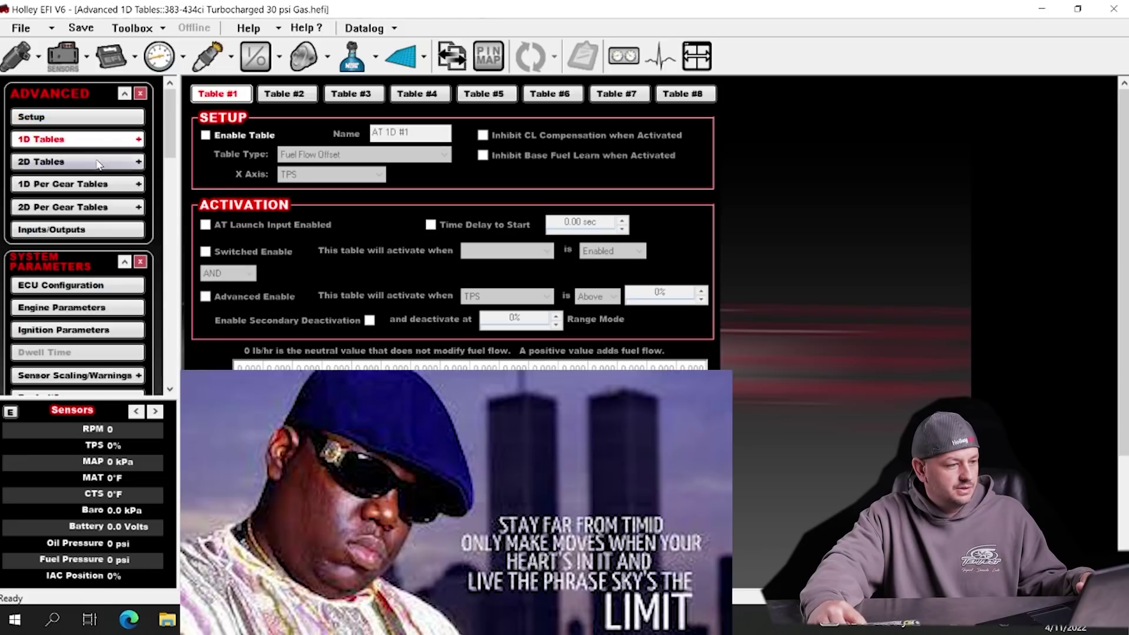
{"action": "left_click", "coordinate": [99, 163]}
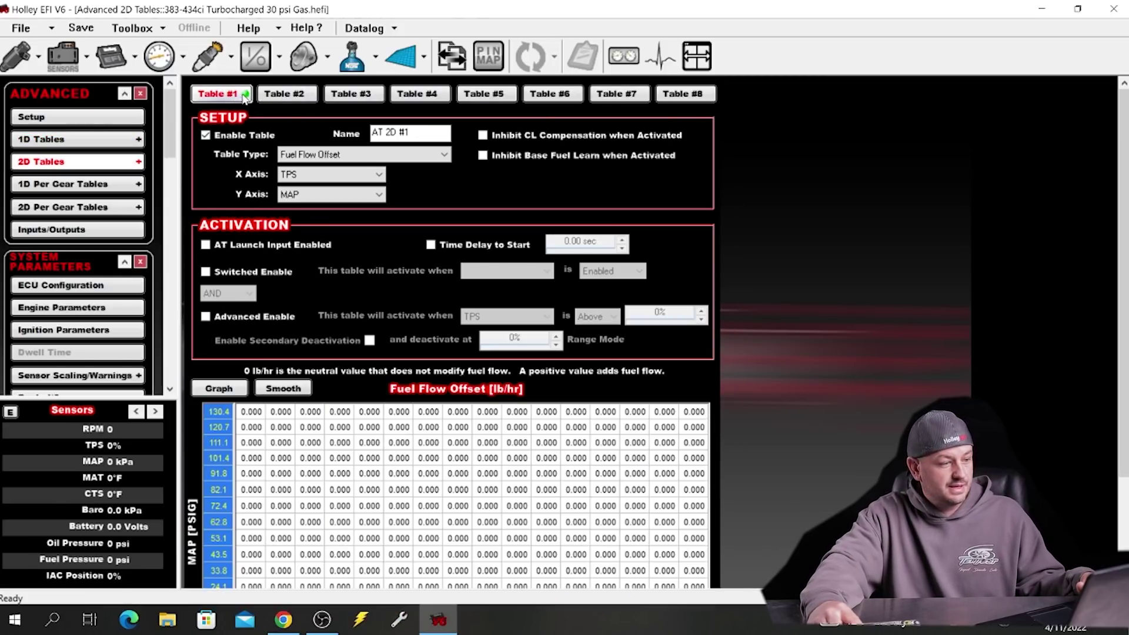
{"action": "scroll", "coordinate": [475, 271], "scroll_direction": "down", "scroll_amount": 3}
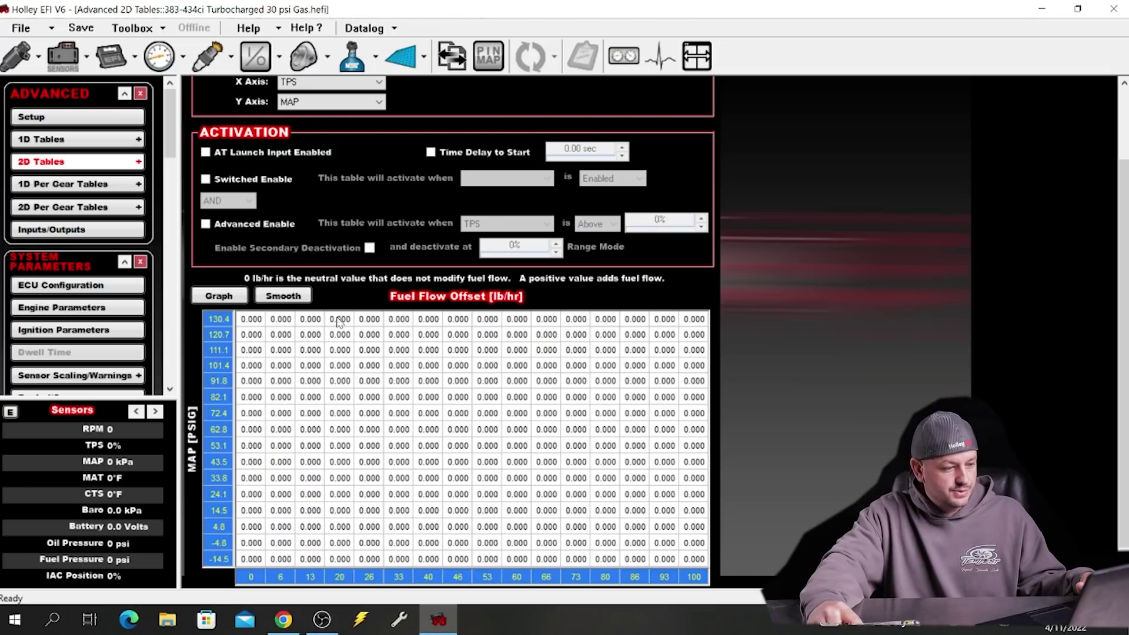
{"action": "left_click_drag", "start_coordinate": [323, 320], "coordinate": [702, 445]}
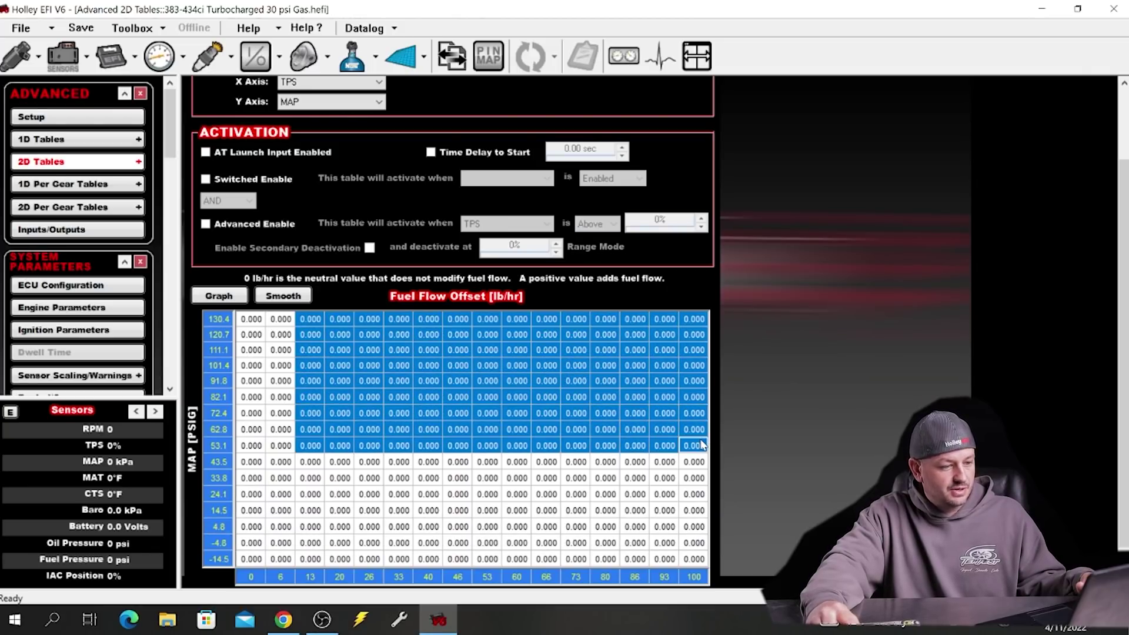
{"action": "key", "text": "ctrl+v"}
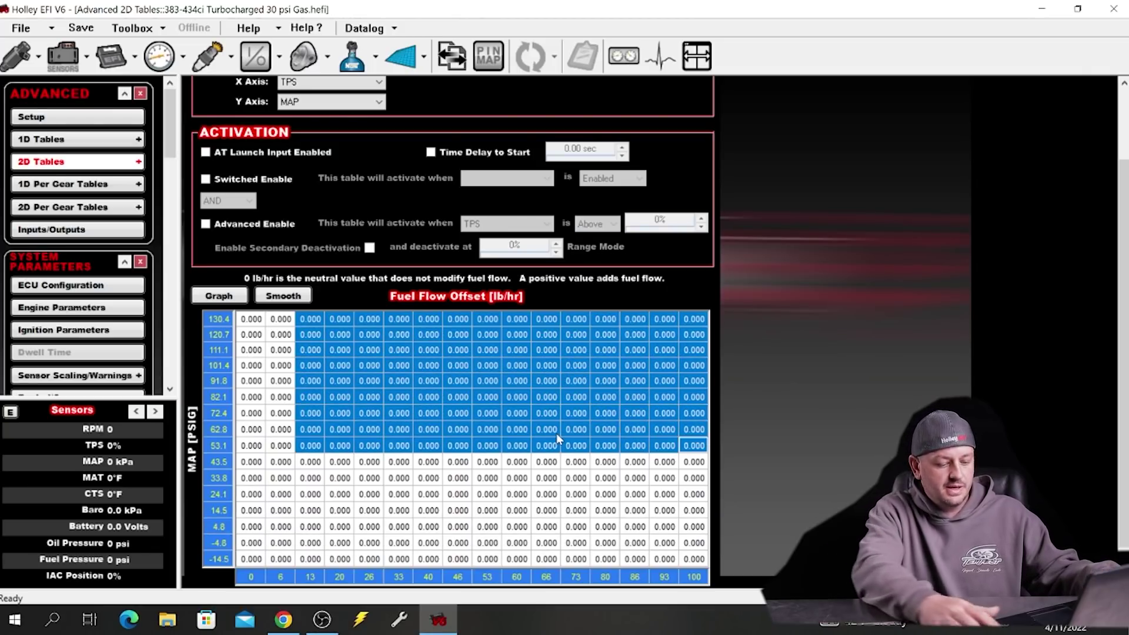
{"action": "type", "text": "1"}
{"action": "key", "text": "Return"}
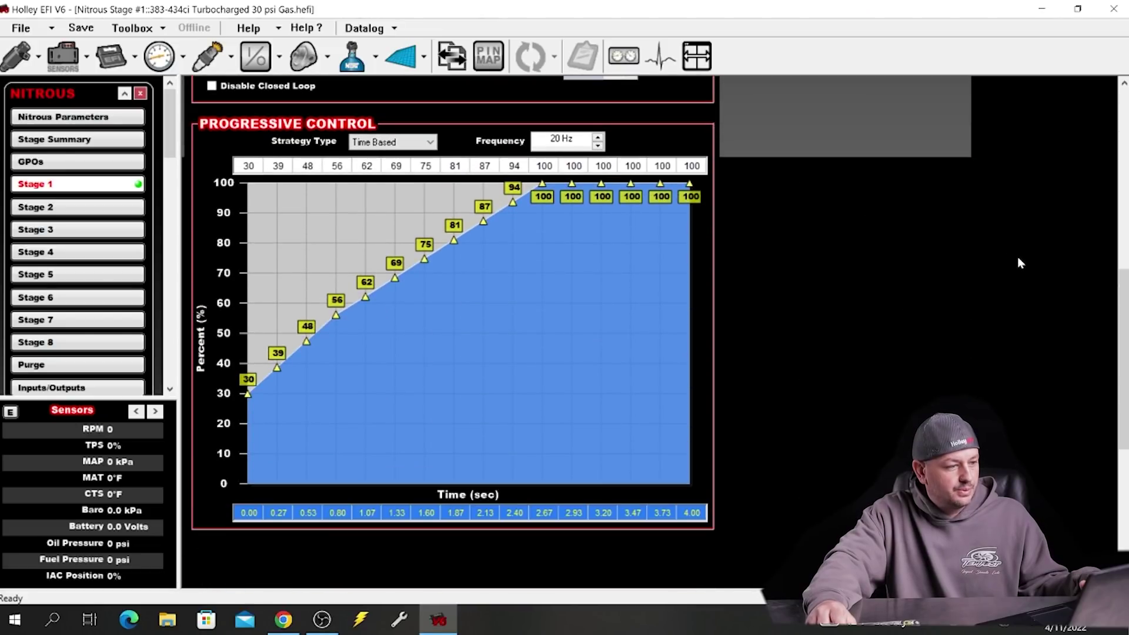
Reload the nitrous Stage 1 page and raise the 0.80 s curve point to 61%
{"action": "scroll", "coordinate": [1014, 258], "scroll_direction": "up", "scroll_amount": 5}
{"action": "left_click", "coordinate": [82, 186]}
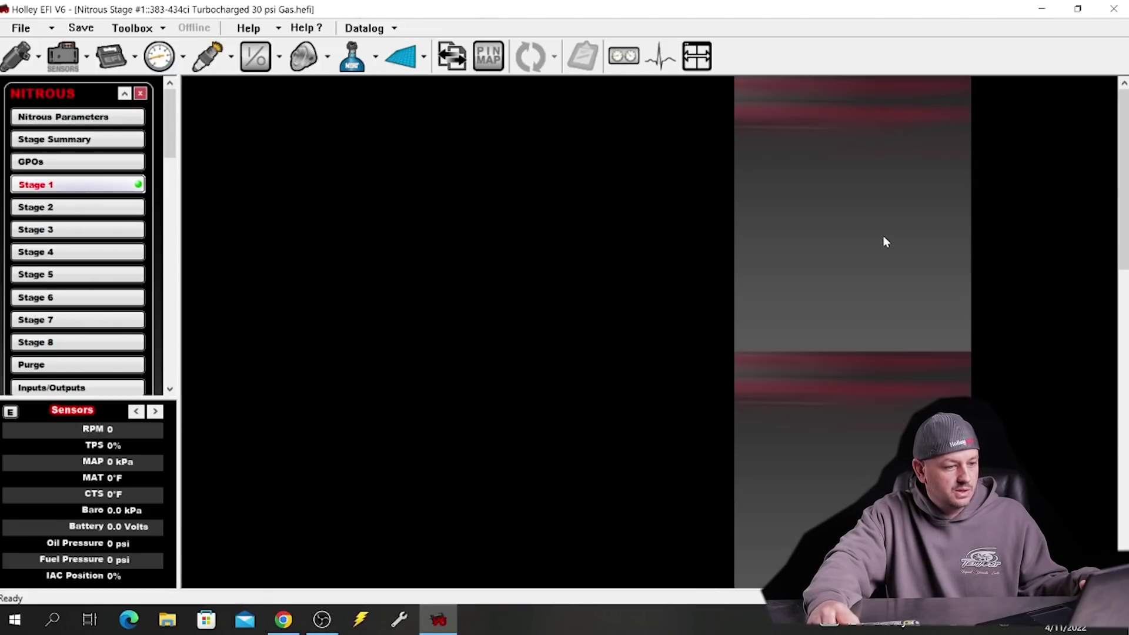
{"action": "scroll", "coordinate": [886, 244], "scroll_direction": "down", "scroll_amount": 5}
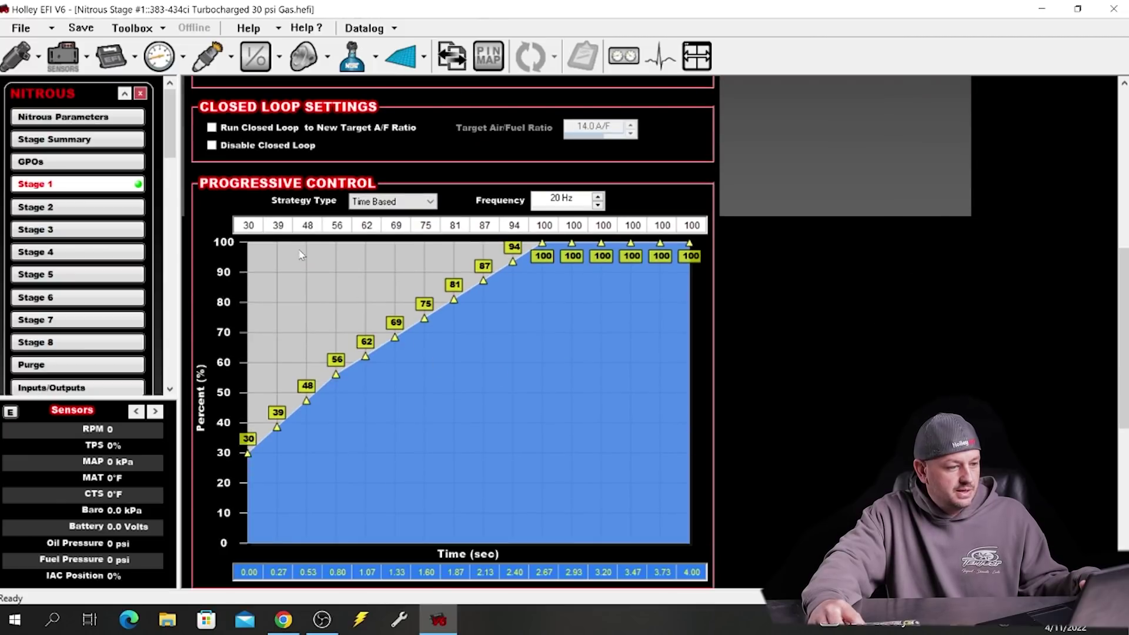
{"action": "scroll", "coordinate": [873, 294], "scroll_direction": "down", "scroll_amount": 2}
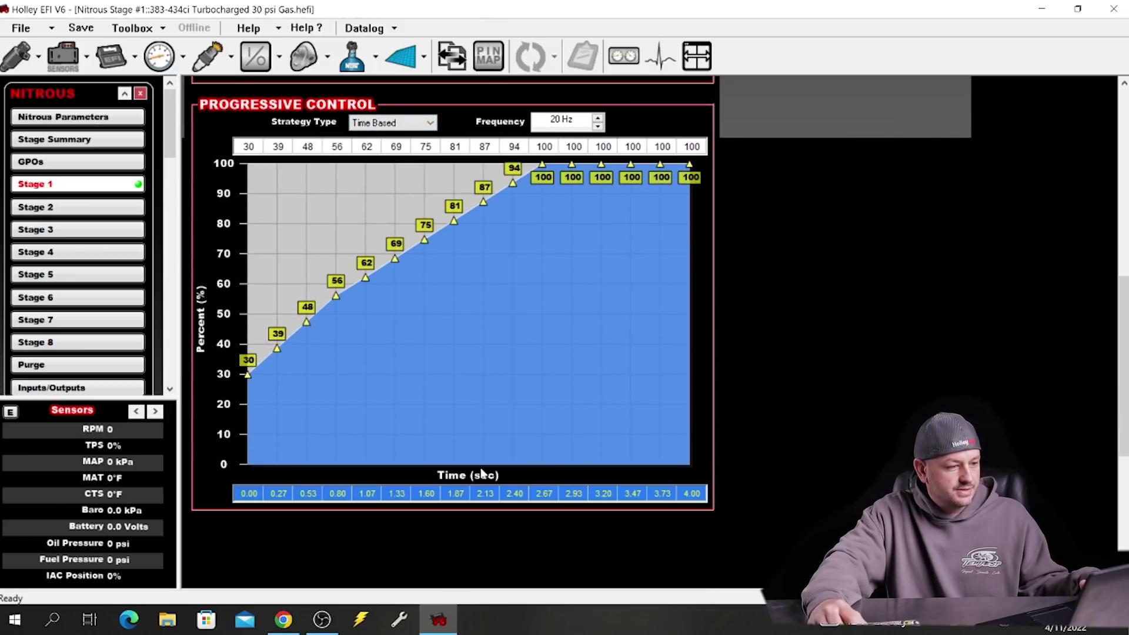
{"action": "scroll", "coordinate": [369, 292], "scroll_direction": "up", "scroll_amount": 1}
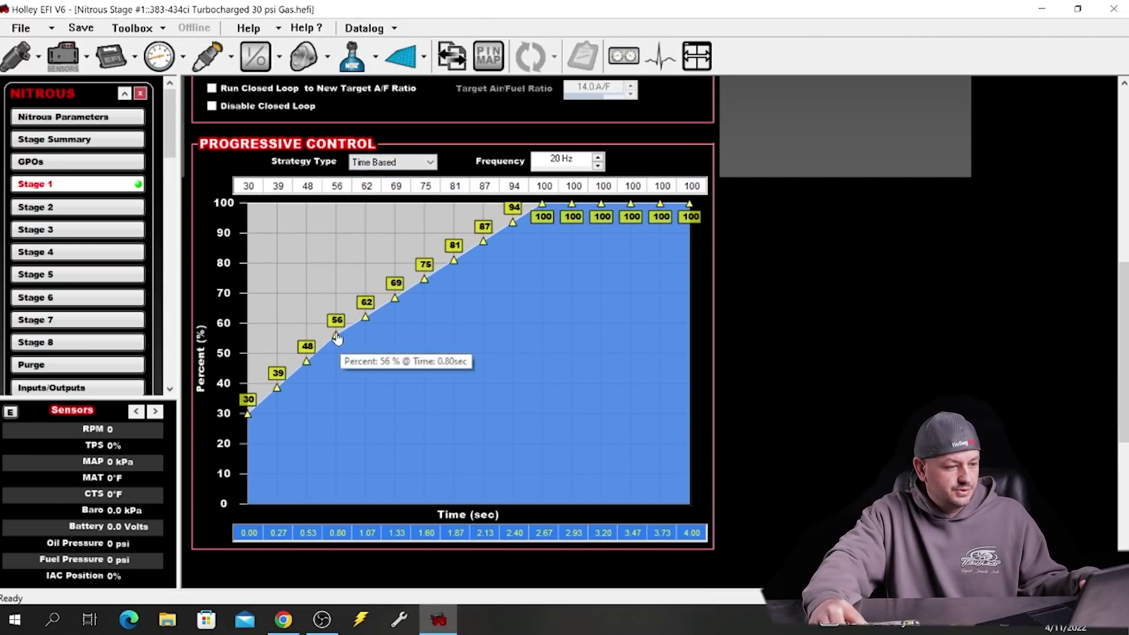
{"action": "left_click_drag", "start_coordinate": [336, 335], "coordinate": [395, 285]}
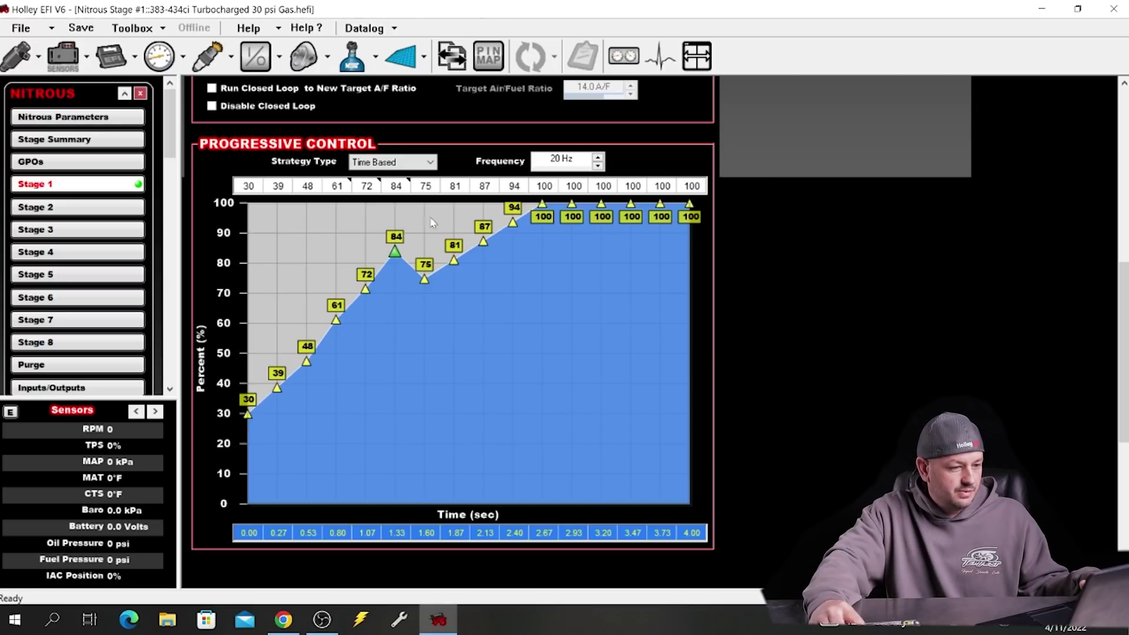
Rework the early Stage 1 curve: mid points raised, 0.80 s lowered to 49%, 0.27 s raised to 27%
{"action": "left_click_drag", "start_coordinate": [515, 186], "coordinate": [544, 187]}
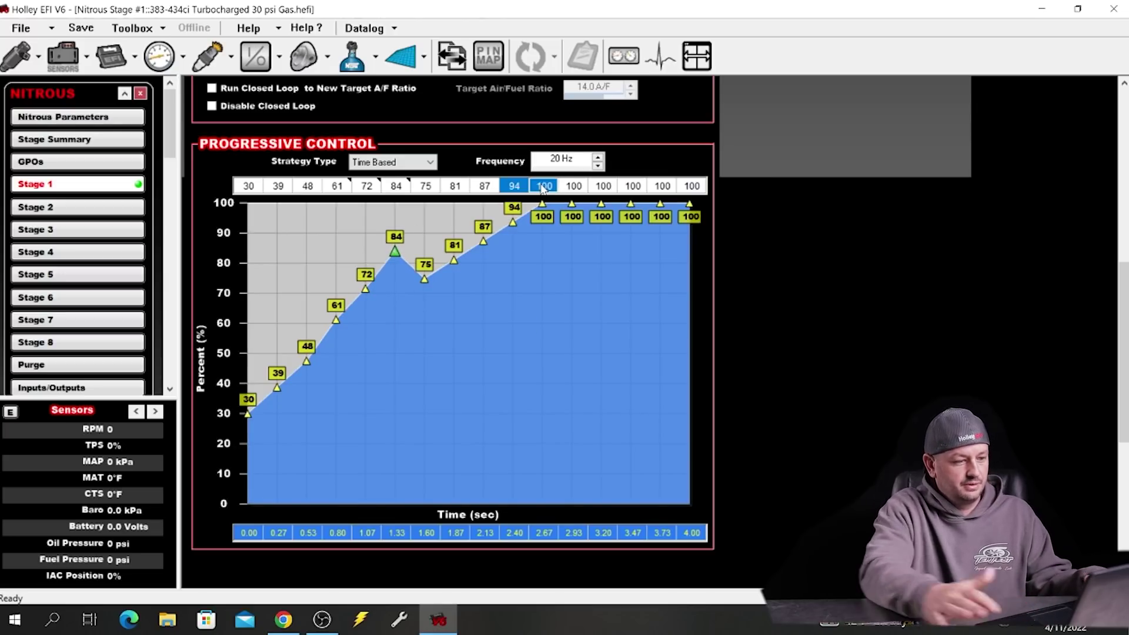
{"action": "left_click_drag", "start_coordinate": [395, 186], "coordinate": [427, 188]}
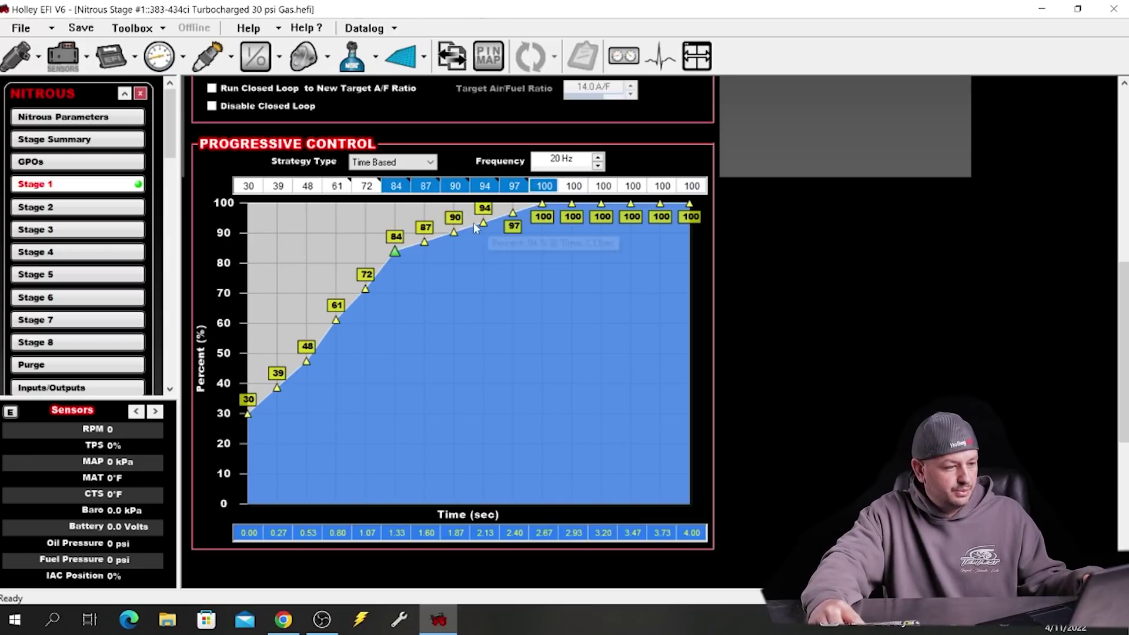
{"action": "left_click_drag", "start_coordinate": [483, 241], "coordinate": [483, 213]}
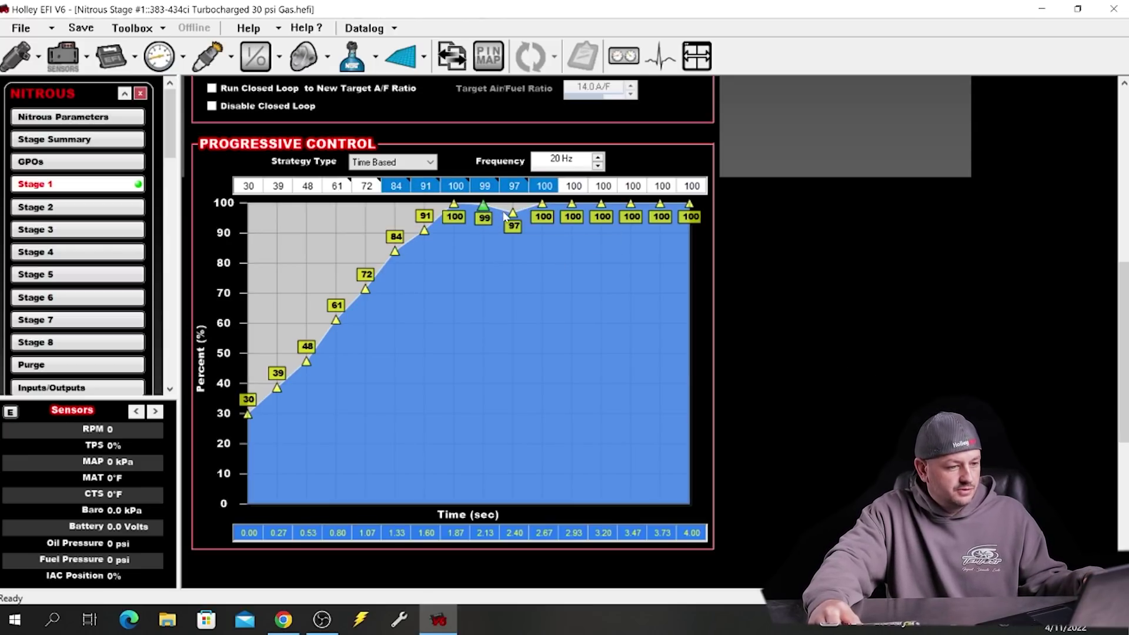
{"action": "left_click_drag", "start_coordinate": [343, 319], "coordinate": [312, 400]}
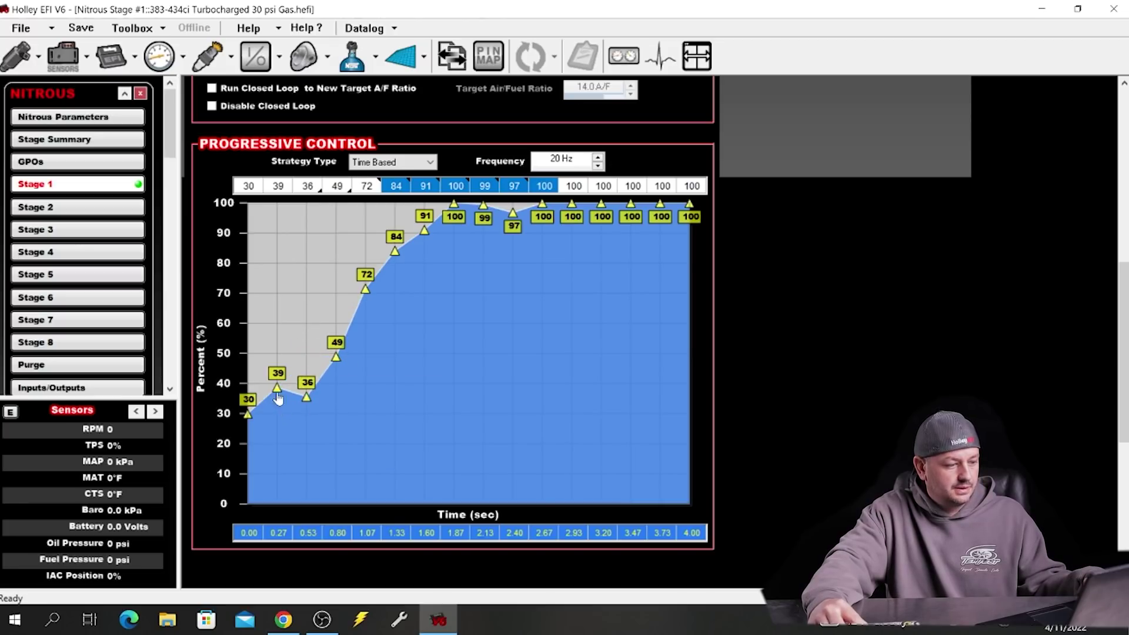
{"action": "left_click_drag", "start_coordinate": [281, 432], "coordinate": [281, 426]}
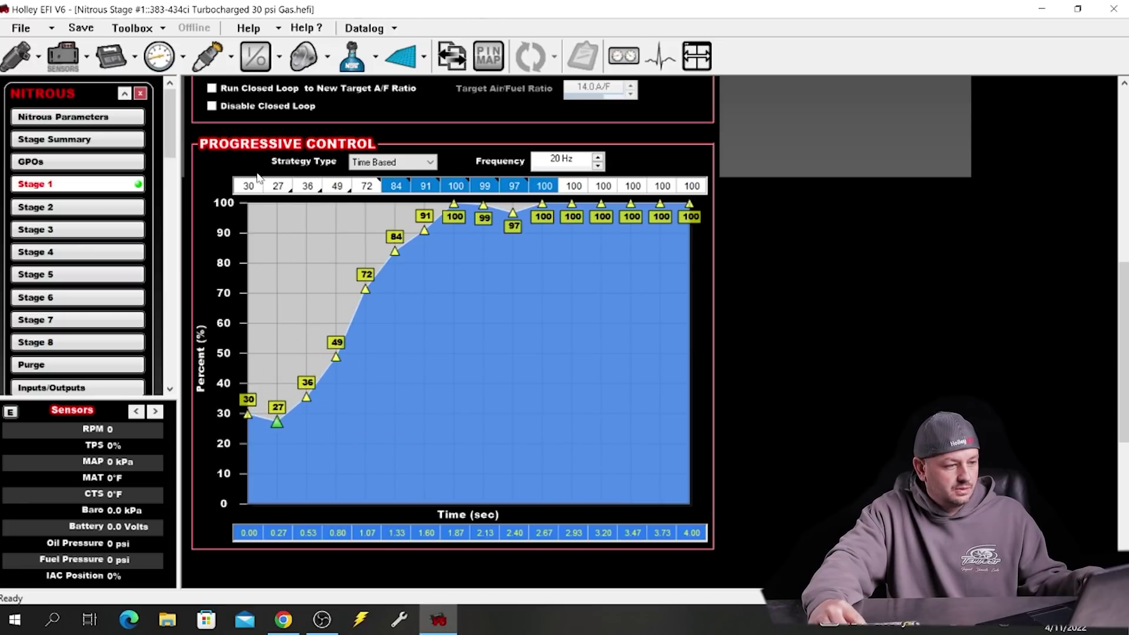
Set all Stage 1 progressive values from 0.27 s through 2.40 s to 100%
{"action": "left_click_drag", "start_coordinate": [276, 186], "coordinate": [530, 187]}
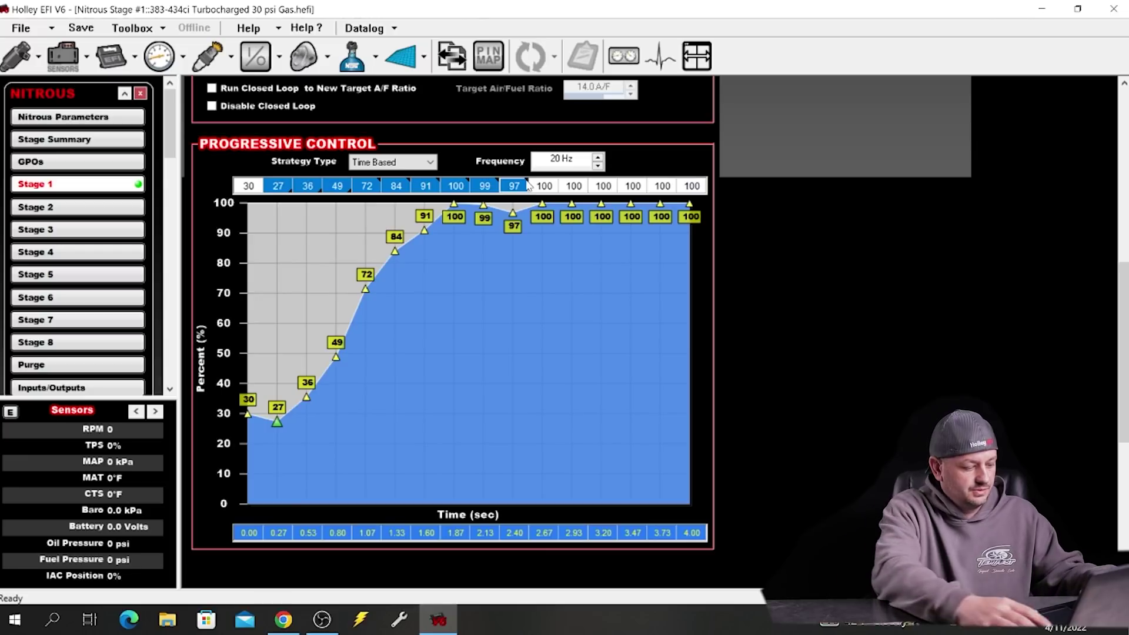
{"action": "key", "text": "Return"}
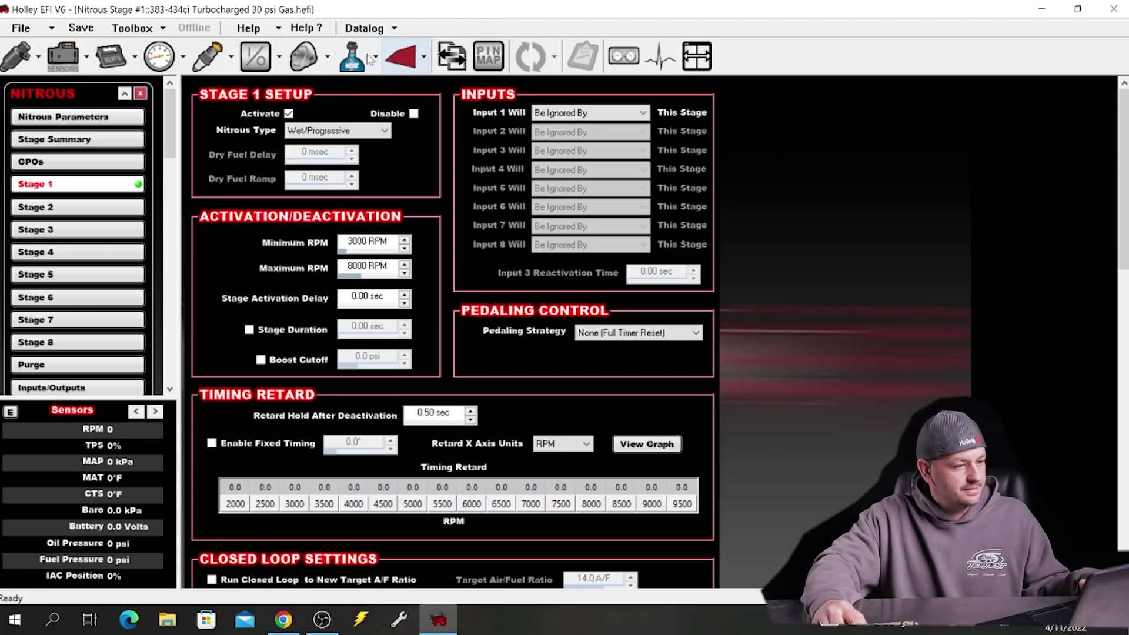
{"action": "left_click", "coordinate": [159, 29]}
Add default.trac from the Traction folder as an individual configuration file
{"action": "left_click", "coordinate": [200, 45]}
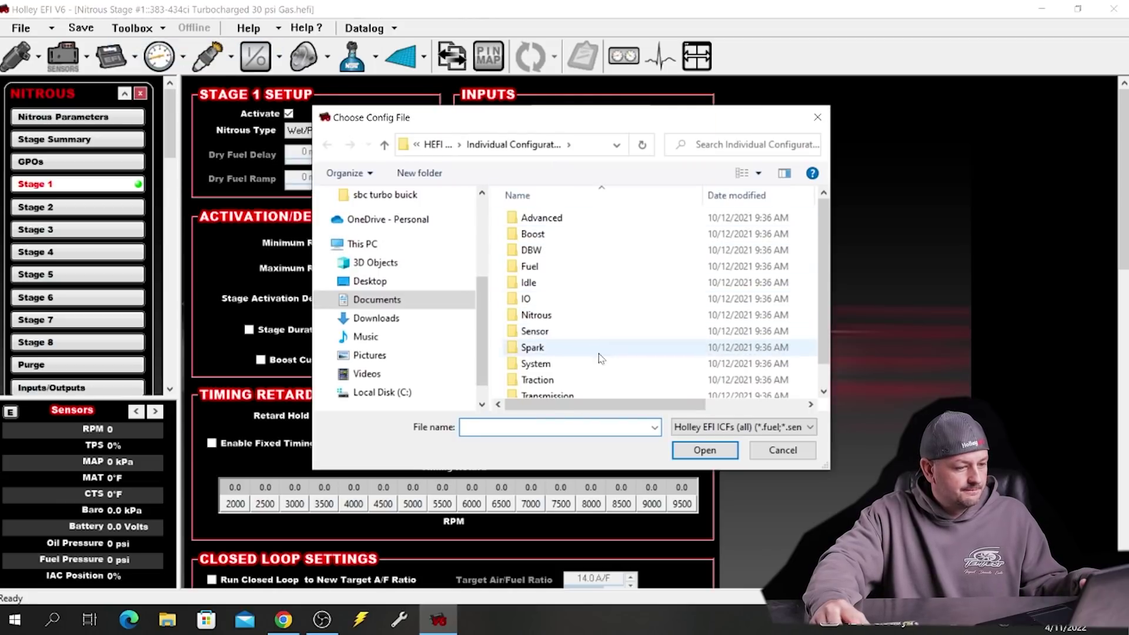
{"action": "double_click", "coordinate": [539, 380]}
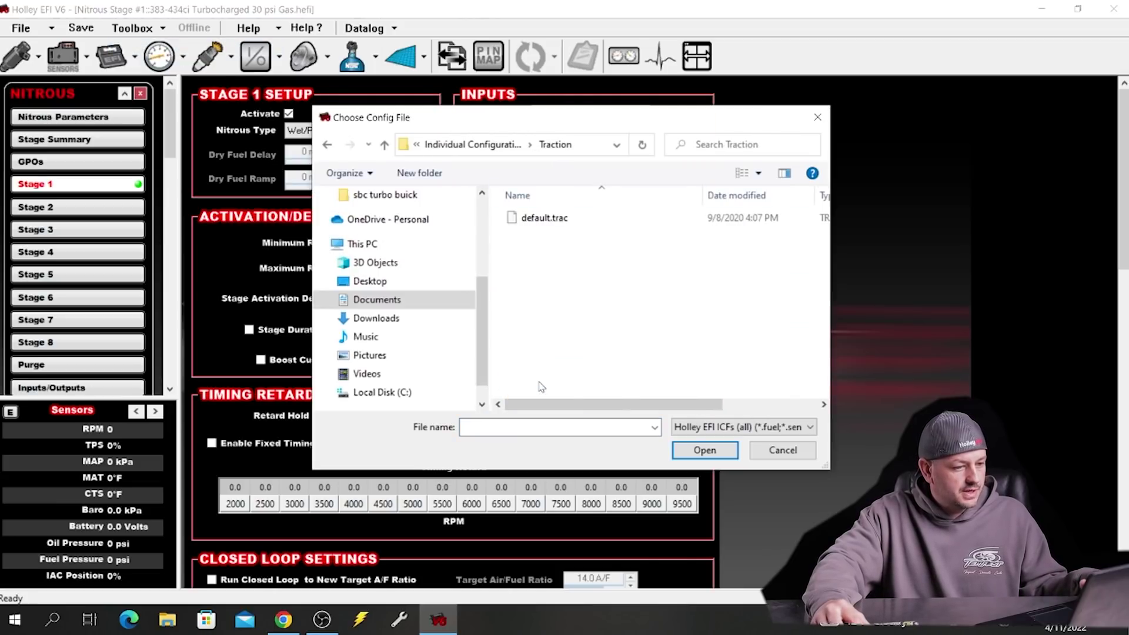
{"action": "double_click", "coordinate": [545, 218]}
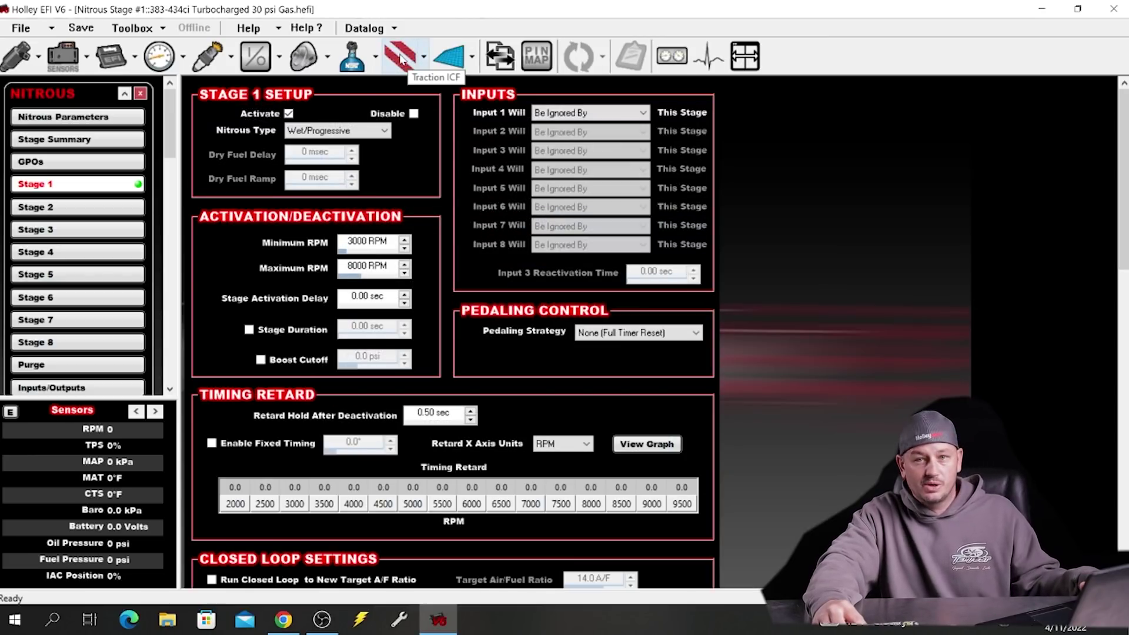
{"action": "left_click", "coordinate": [402, 59]}
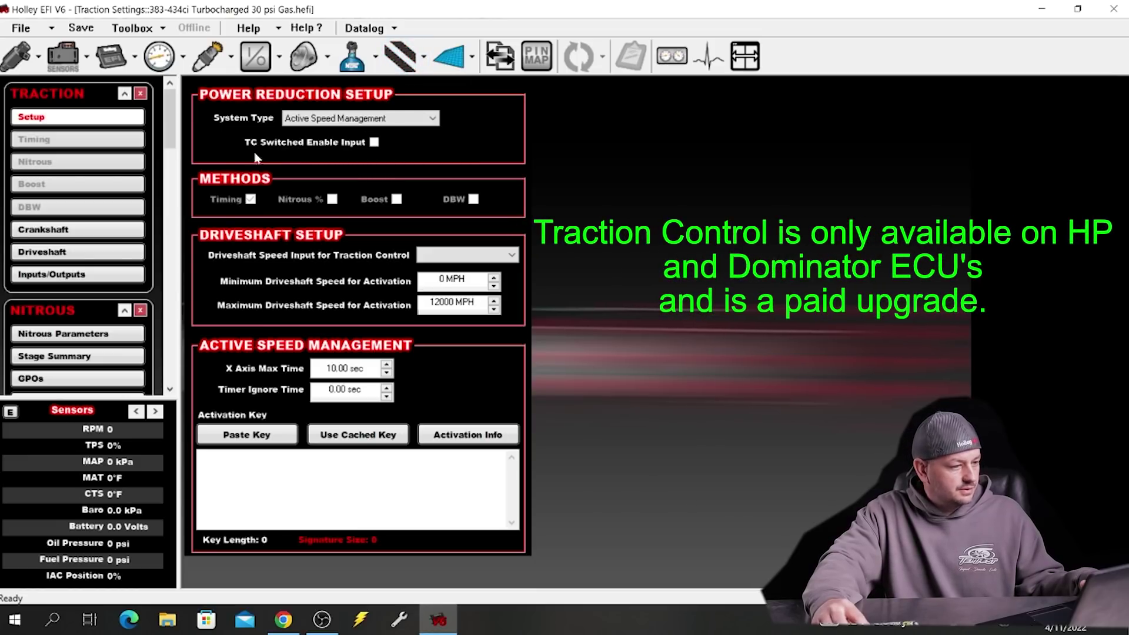
Enable the Driveshaft traction curves with Crankshaft left off and Rev Limit as the table to edit
{"action": "left_click", "coordinate": [68, 235]}
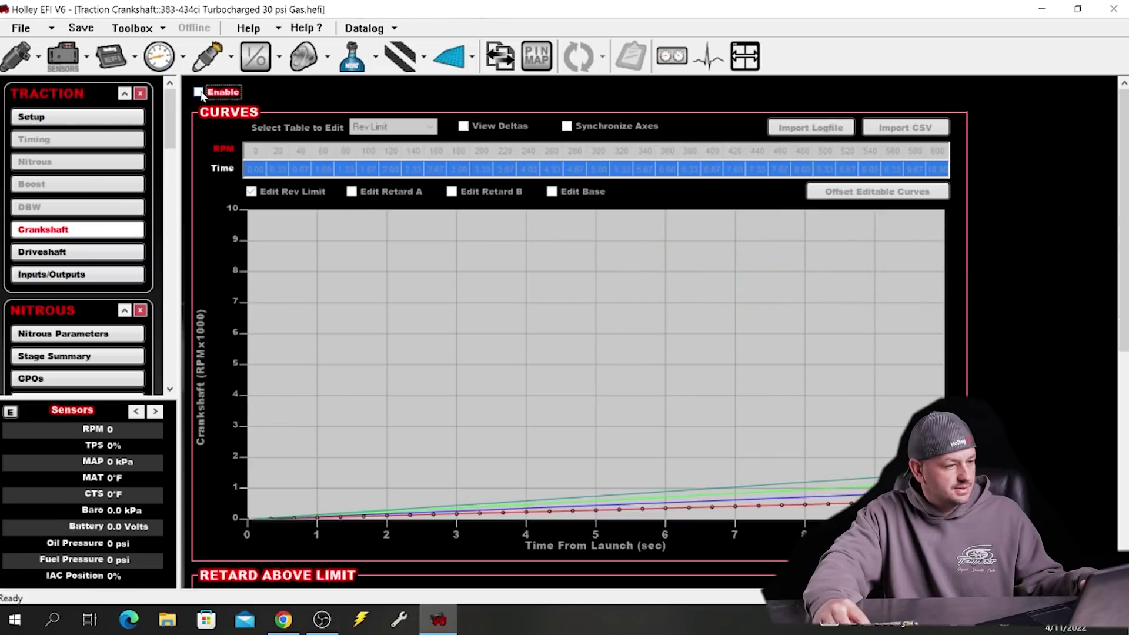
{"action": "left_click", "coordinate": [199, 92]}
{"action": "left_click", "coordinate": [200, 92]}
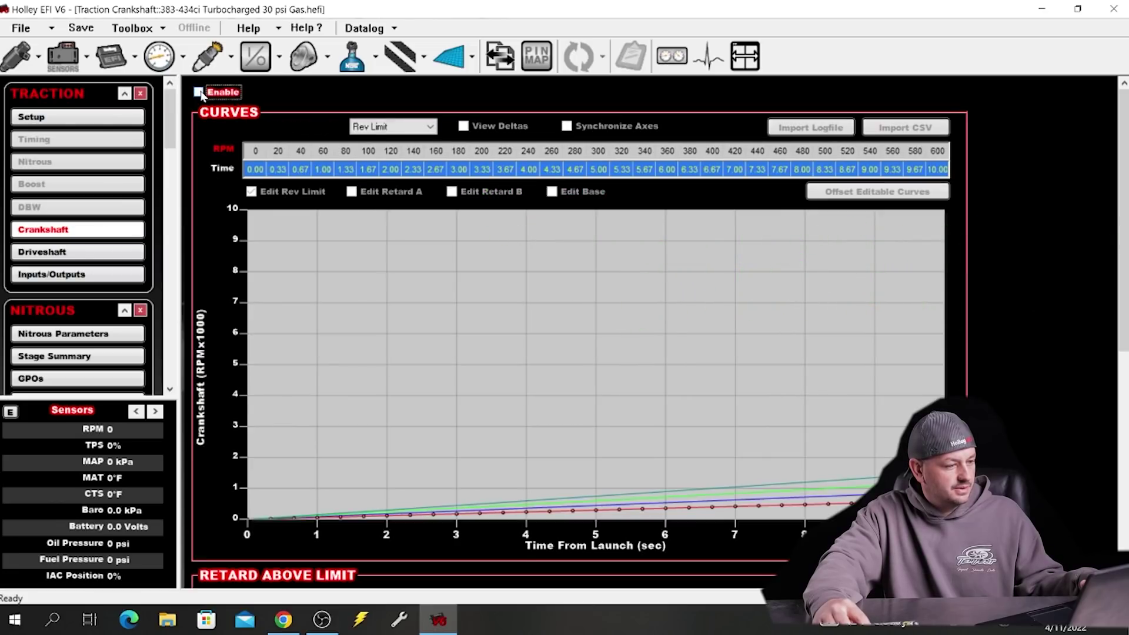
{"action": "left_click", "coordinate": [53, 254]}
{"action": "left_click", "coordinate": [58, 230]}
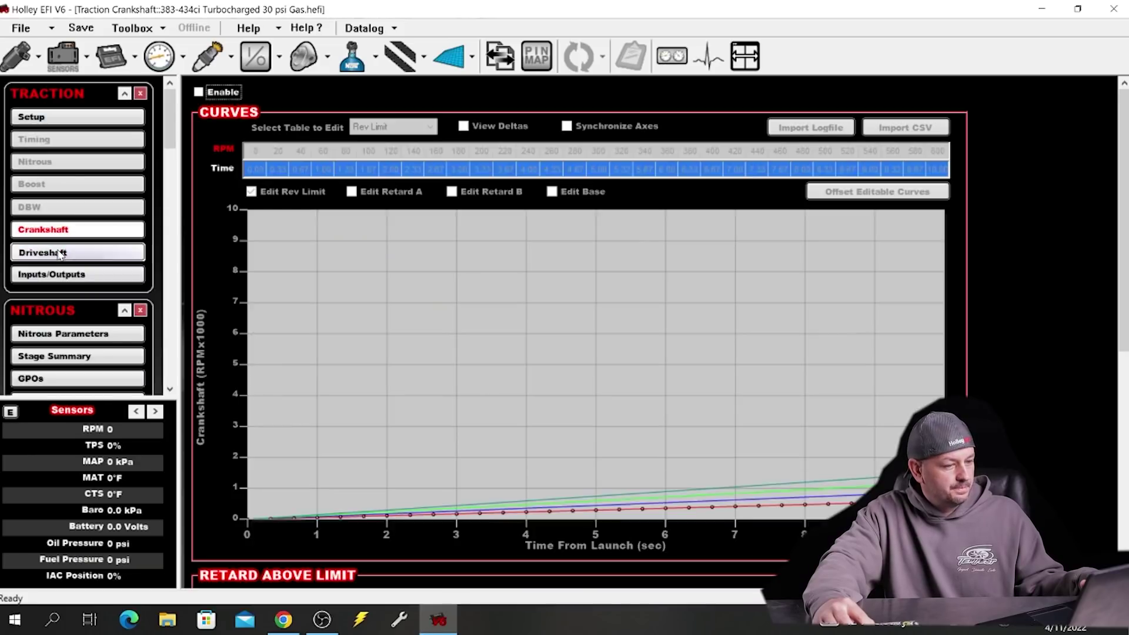
{"action": "left_click", "coordinate": [59, 253]}
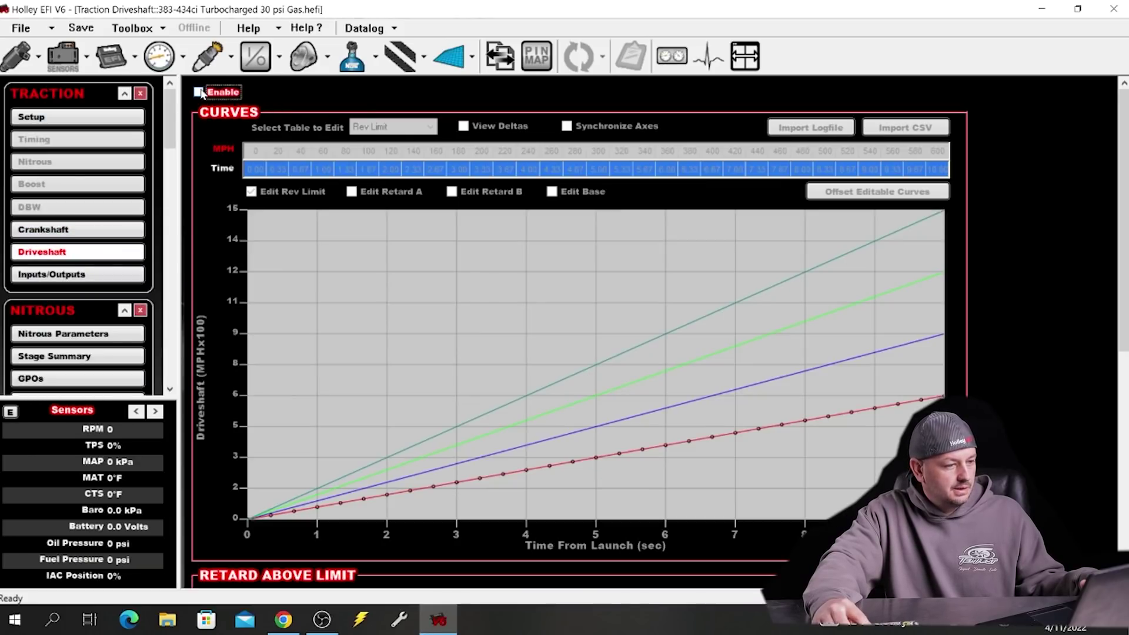
{"action": "left_click", "coordinate": [199, 92]}
{"action": "left_click", "coordinate": [412, 128]}
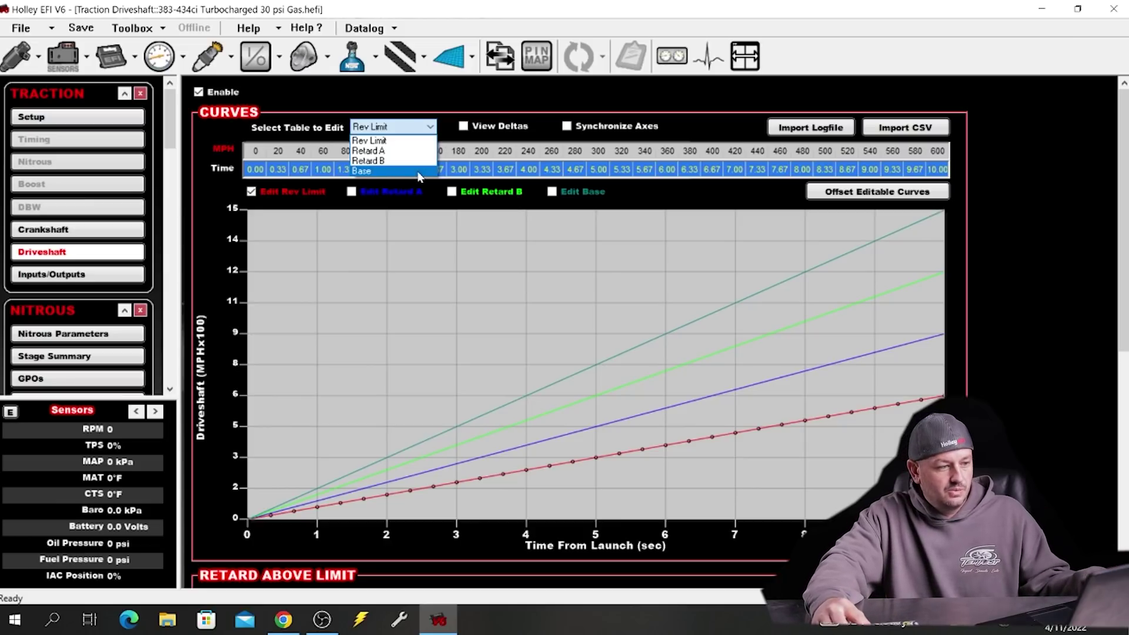
{"action": "left_click", "coordinate": [470, 227]}
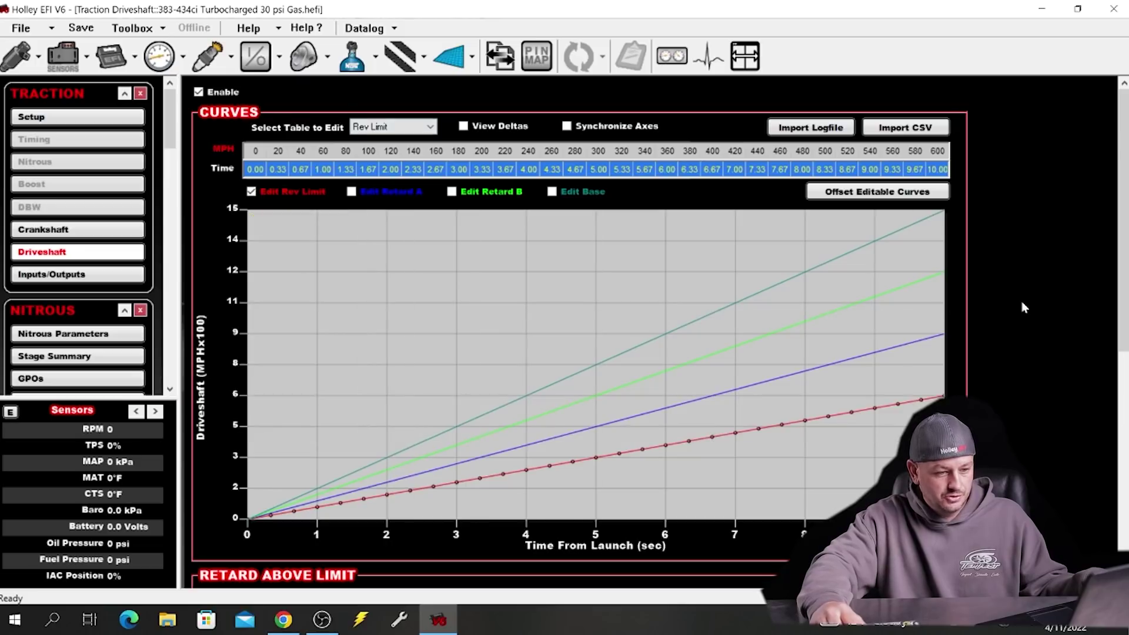
{"action": "scroll", "coordinate": [1020, 308], "scroll_direction": "down", "scroll_amount": 3}
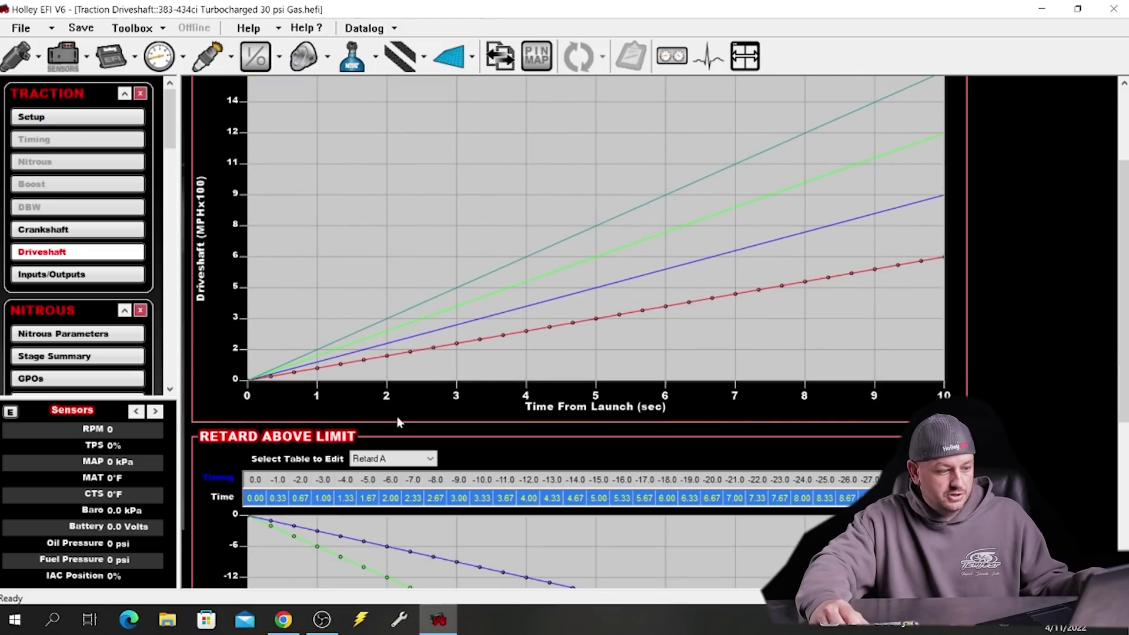